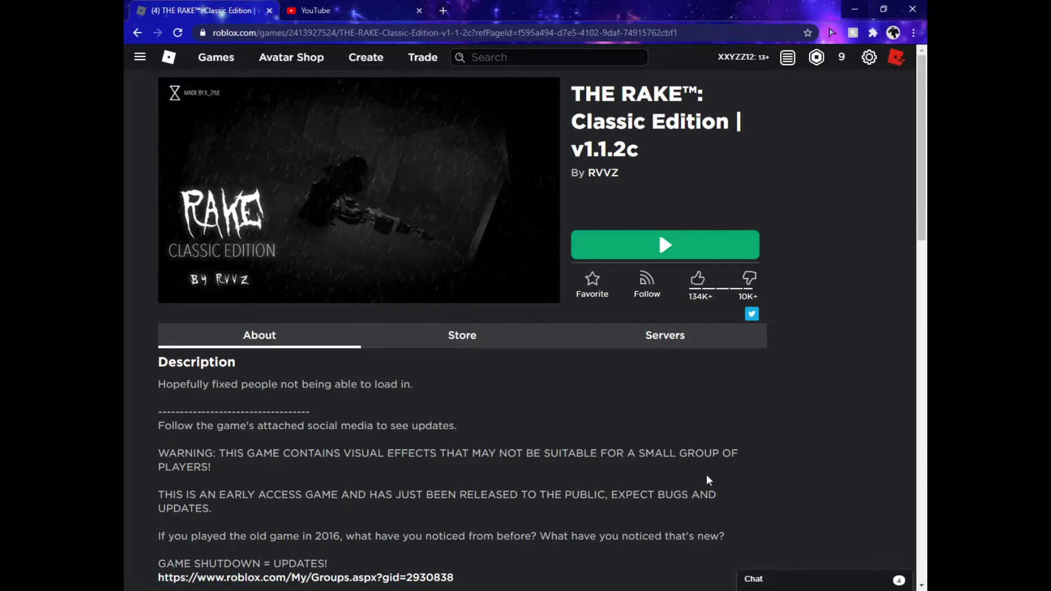
Step: Close the YouTube tab, then select and deselect the game's title on The Rake page
click(420, 11)
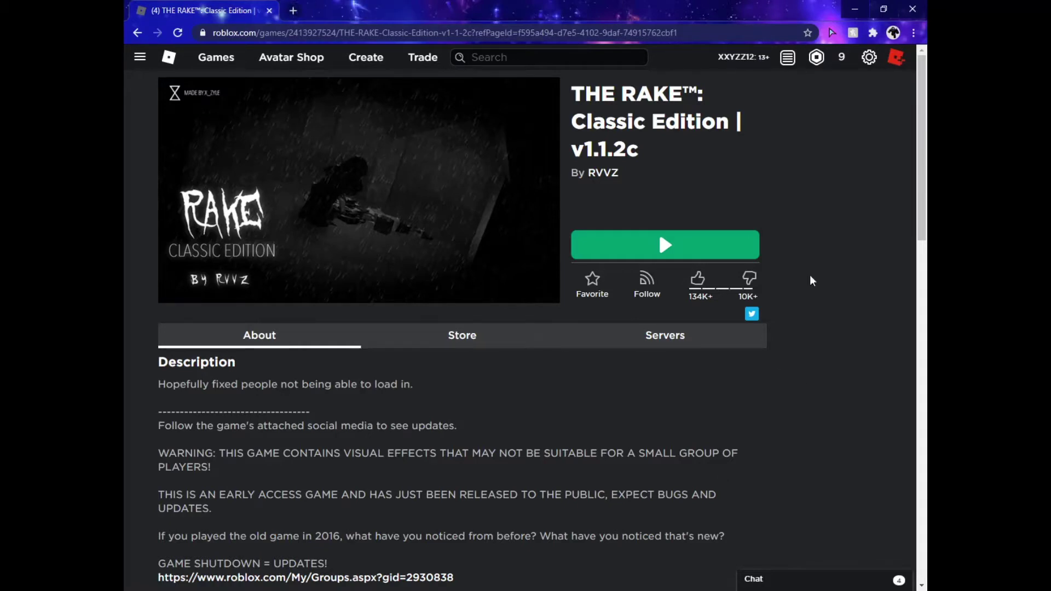
drag(573, 84, 717, 164)
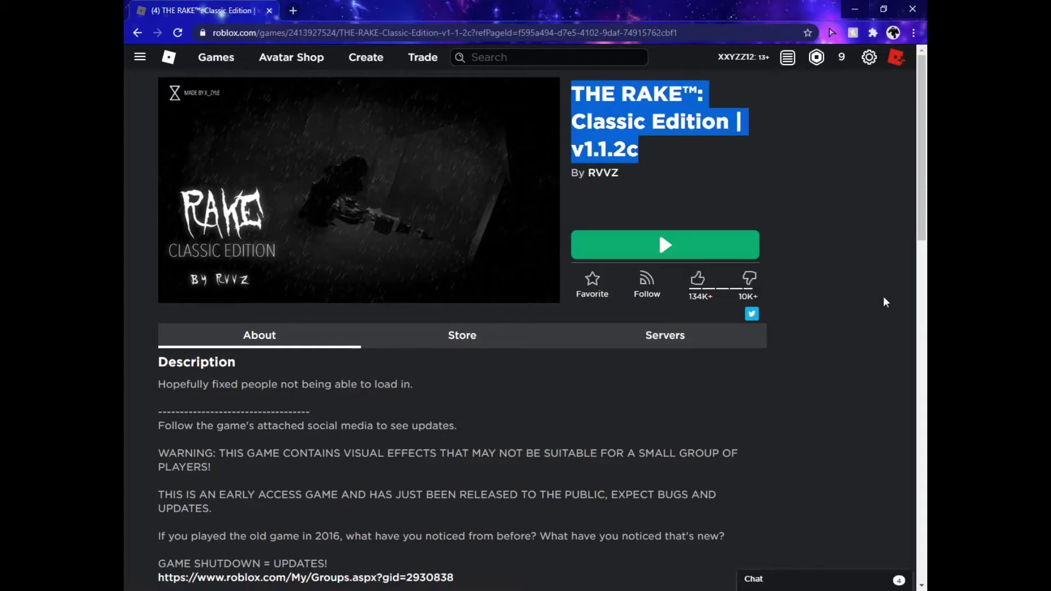
click(887, 382)
scroll(884, 382, down, 10)
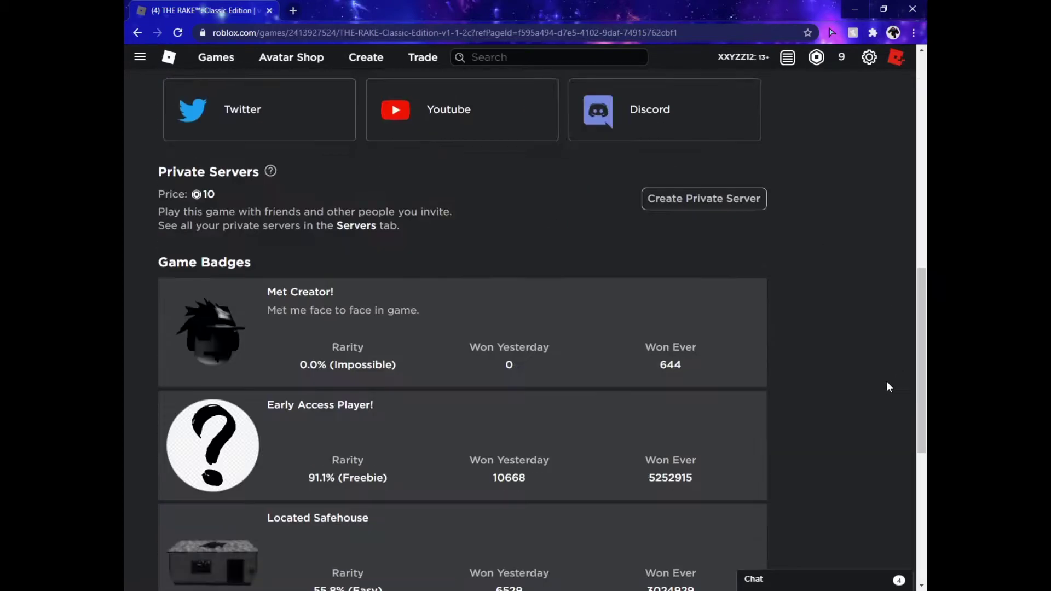
scroll(883, 392, down, 3)
scroll(883, 395, up, 10)
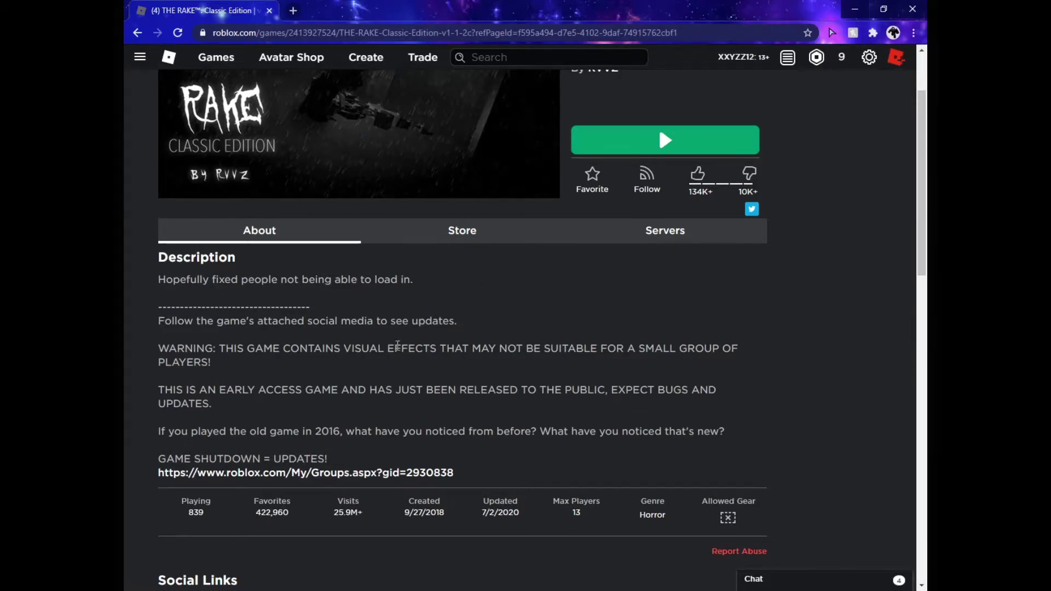
scroll(398, 346, down, 4)
scroll(467, 439, up, 5)
scroll(486, 410, down, 6)
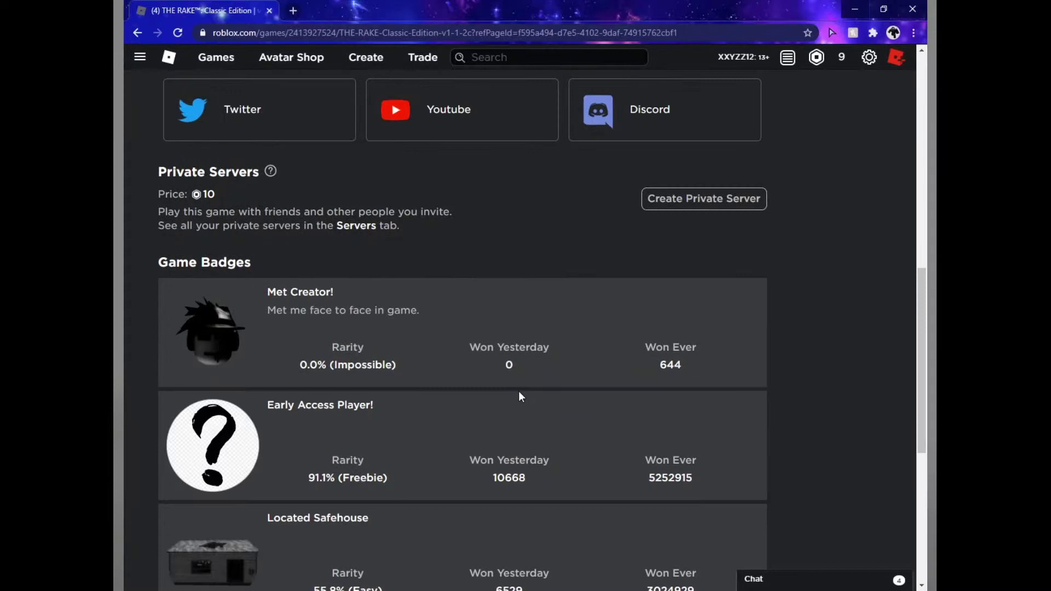
scroll(520, 393, up, 8)
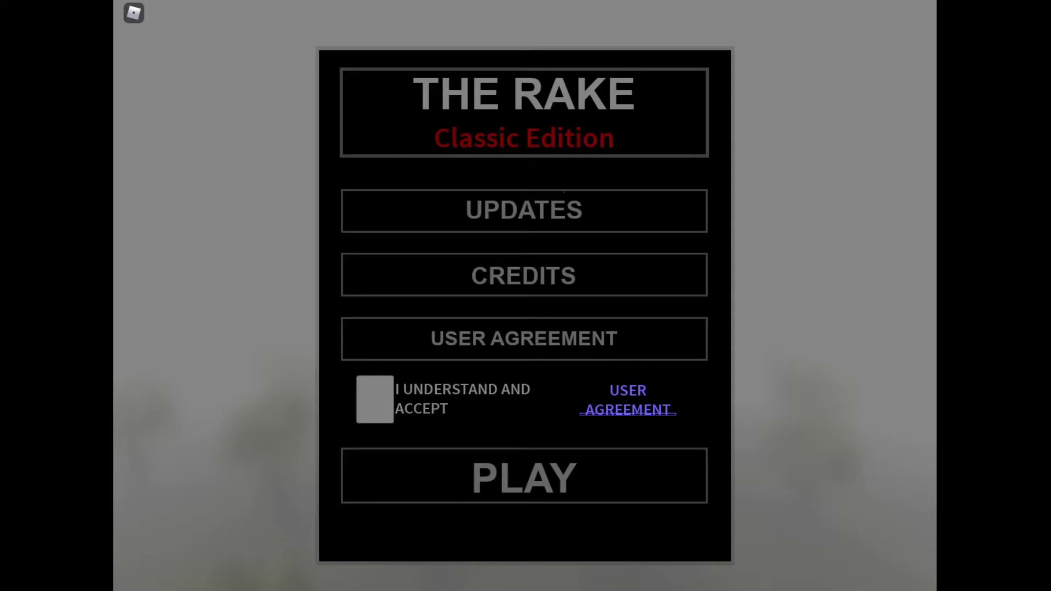
Step: View The Rake's updates page, then return to the title menu
click(582, 223)
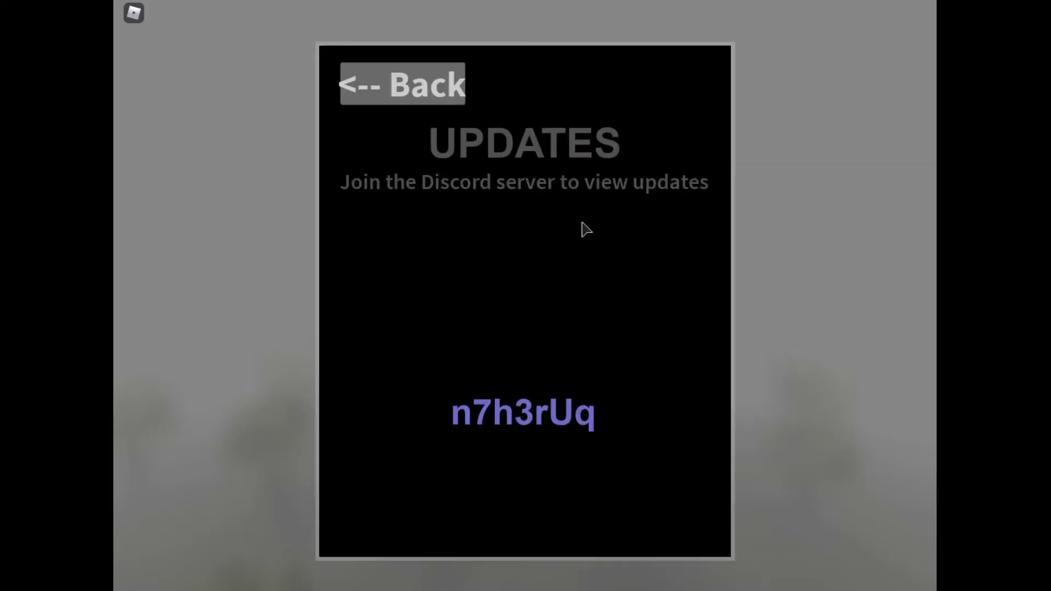
click(413, 103)
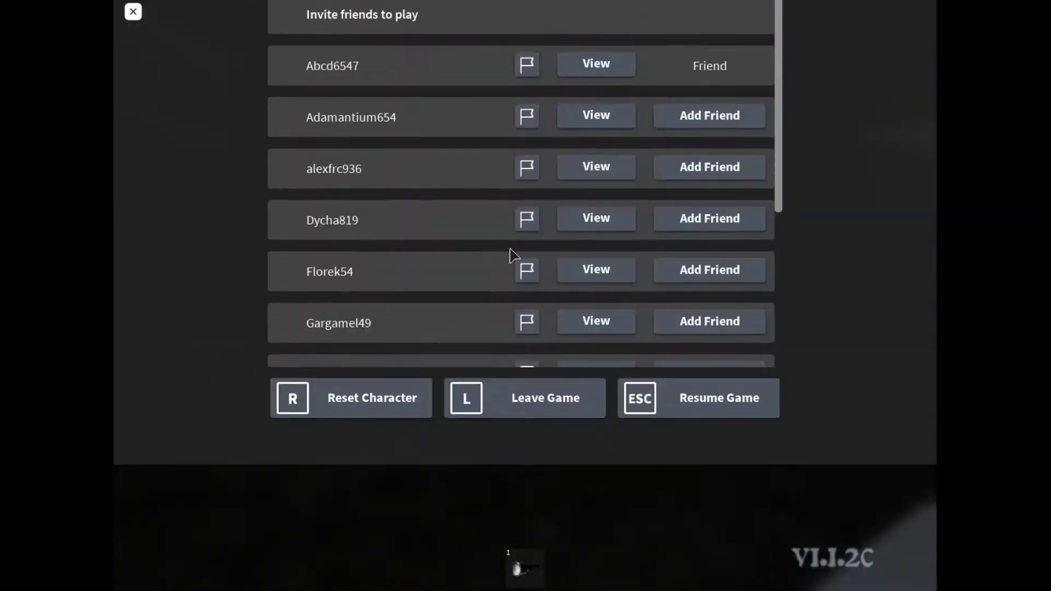
Step: Dismiss the Roblox game menu and sprint through the dark map to the supply drop
click(436, 107)
key(Escape)
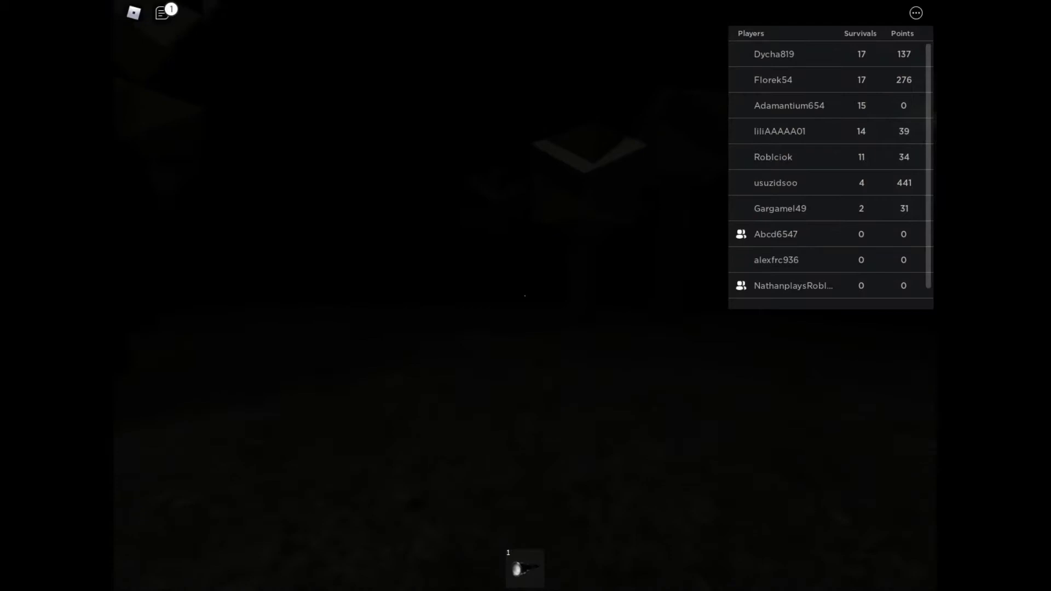
key(shift)
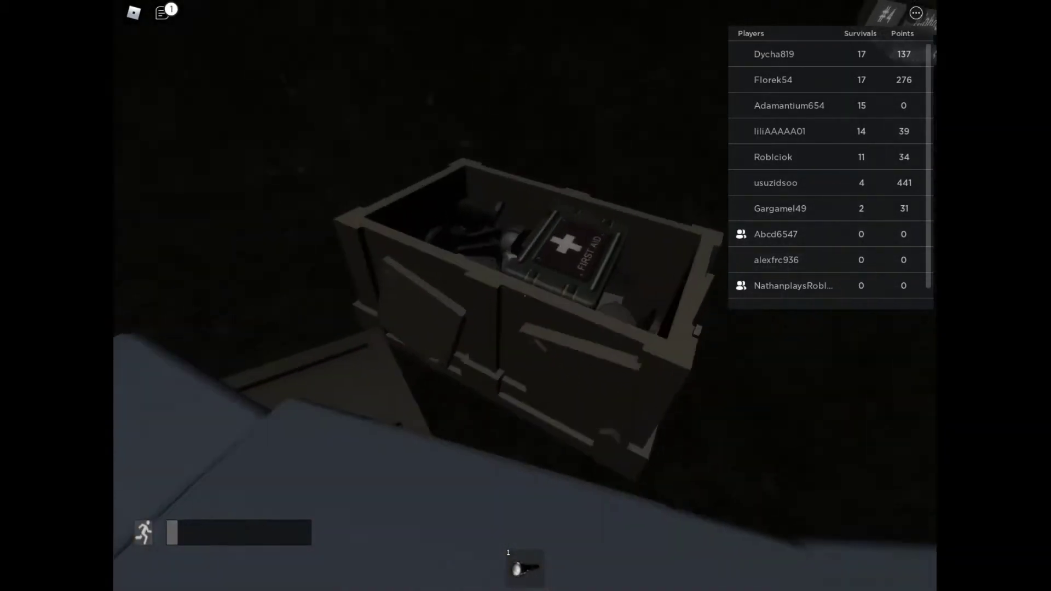
Step: Take the yellow item from the supply drop and equip it in slot 2
key(e)
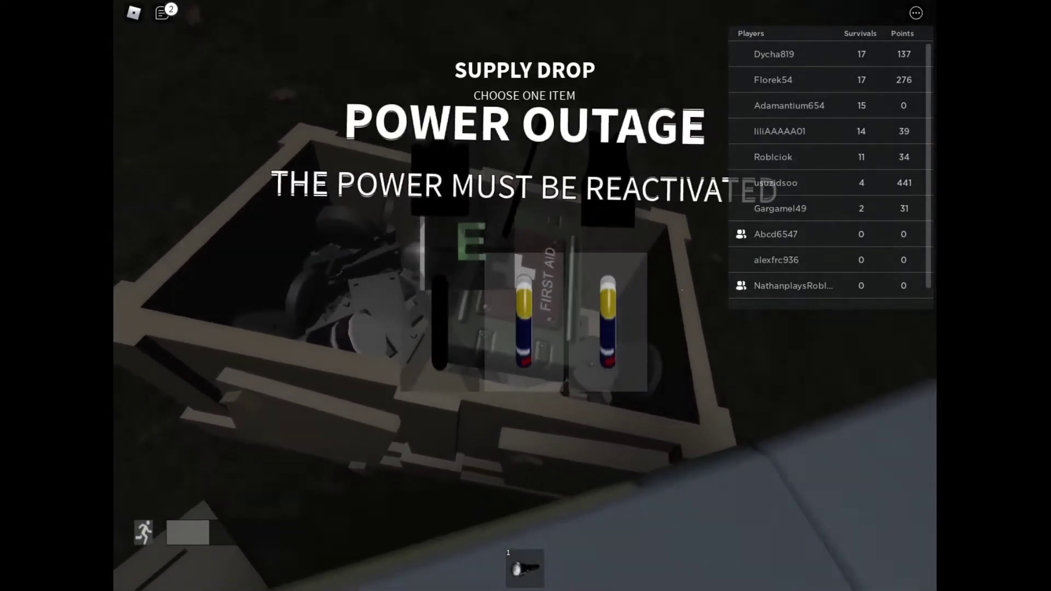
click(525, 308)
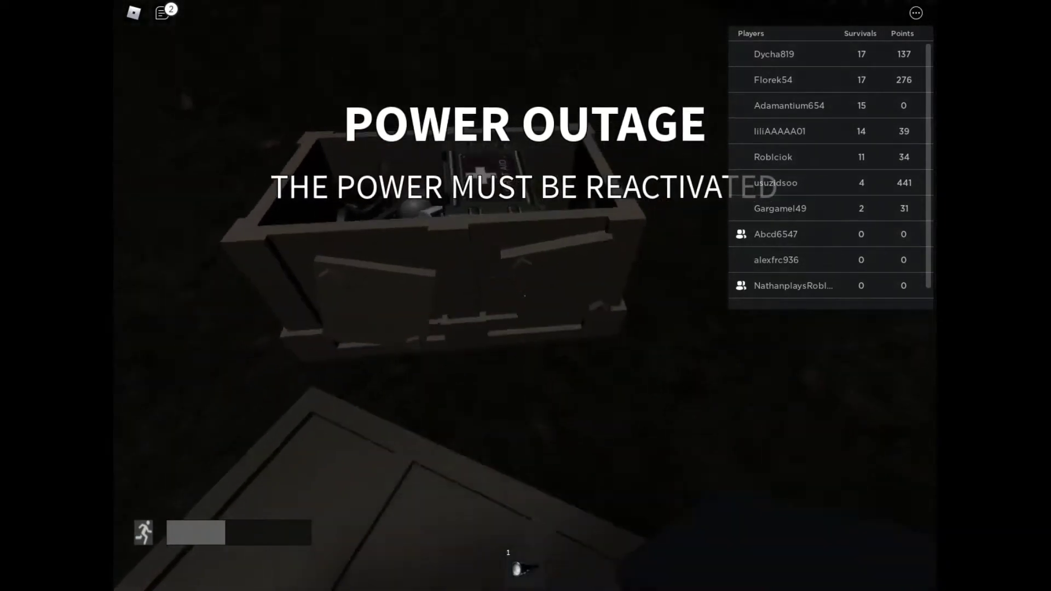
key(2)
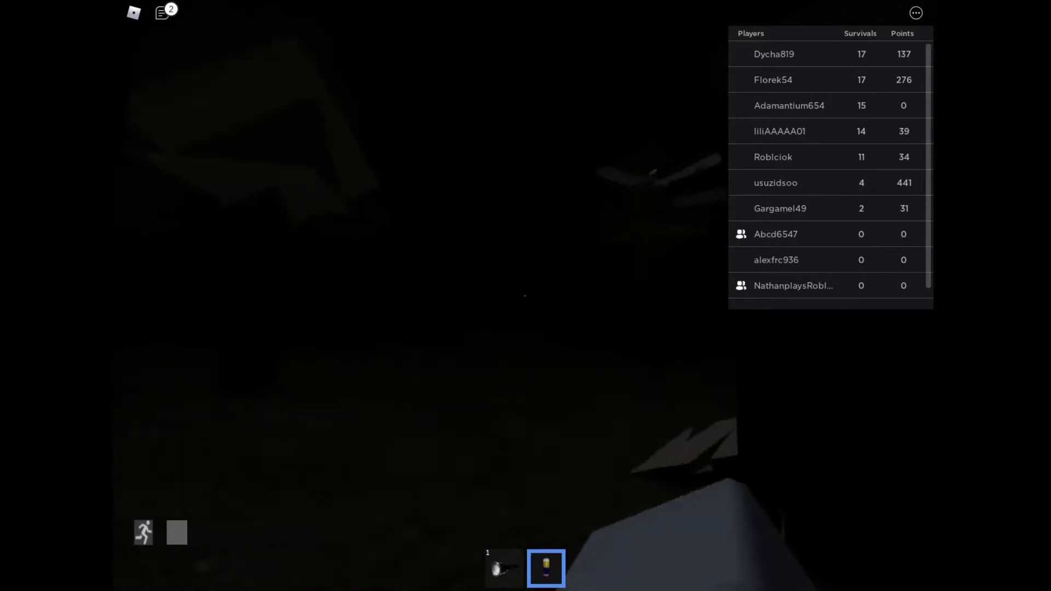
Step: Lower the game volume by one step in the Roblox settings
key(Escape)
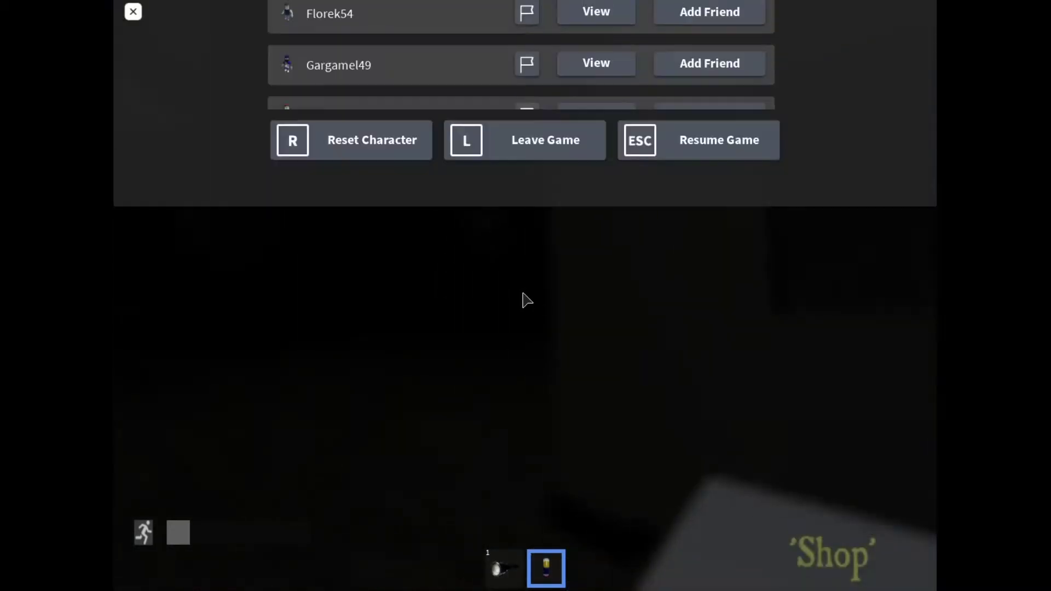
click(432, 97)
click(488, 265)
key(Escape)
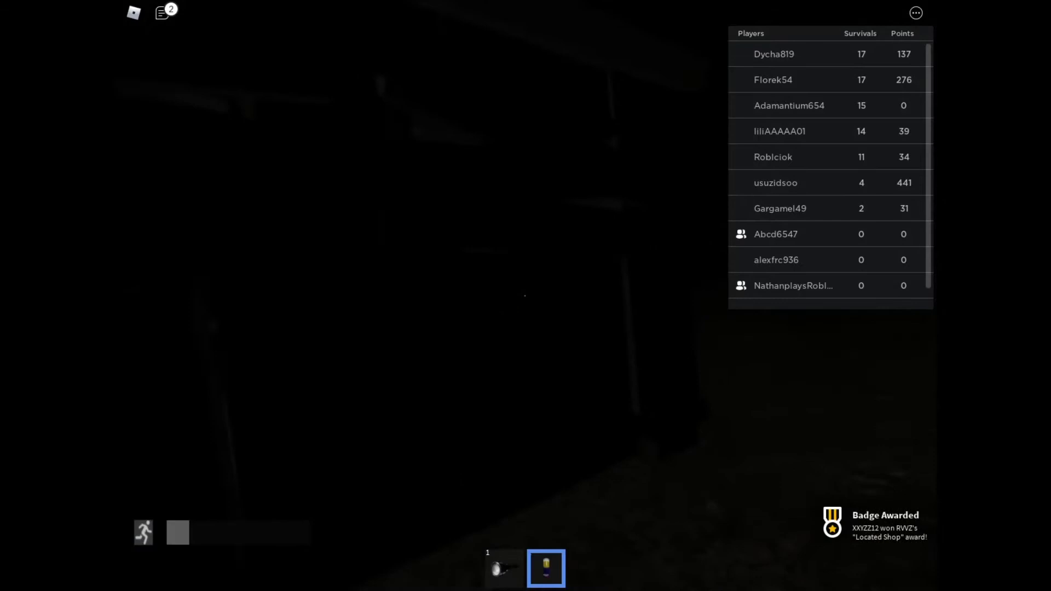
Step: Put away the yellow item, walk toward the crate, and equip the flashlight
key(2)
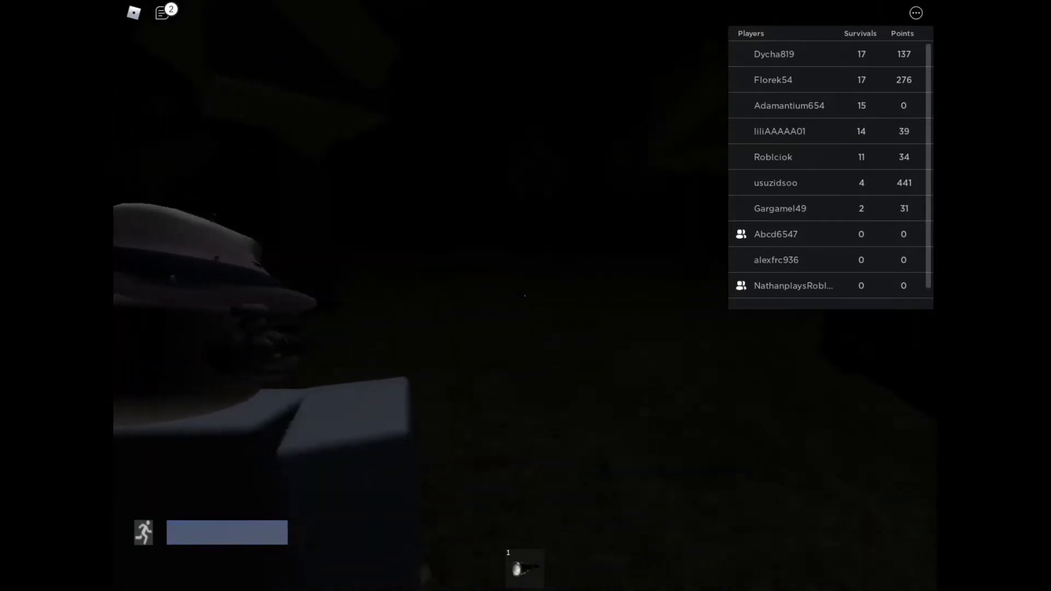
key(1)
key(1)
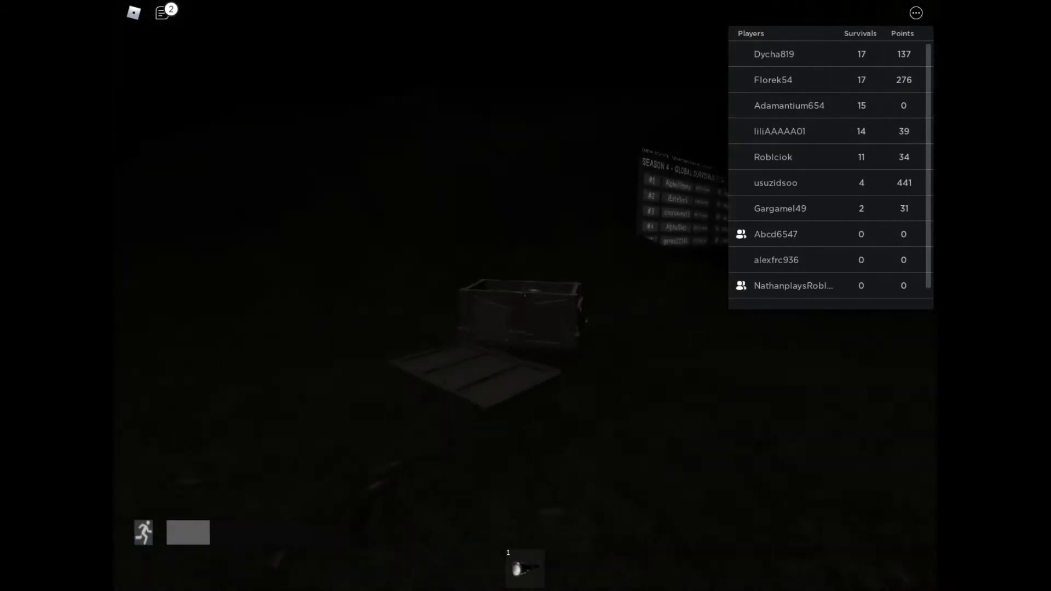
key(w)
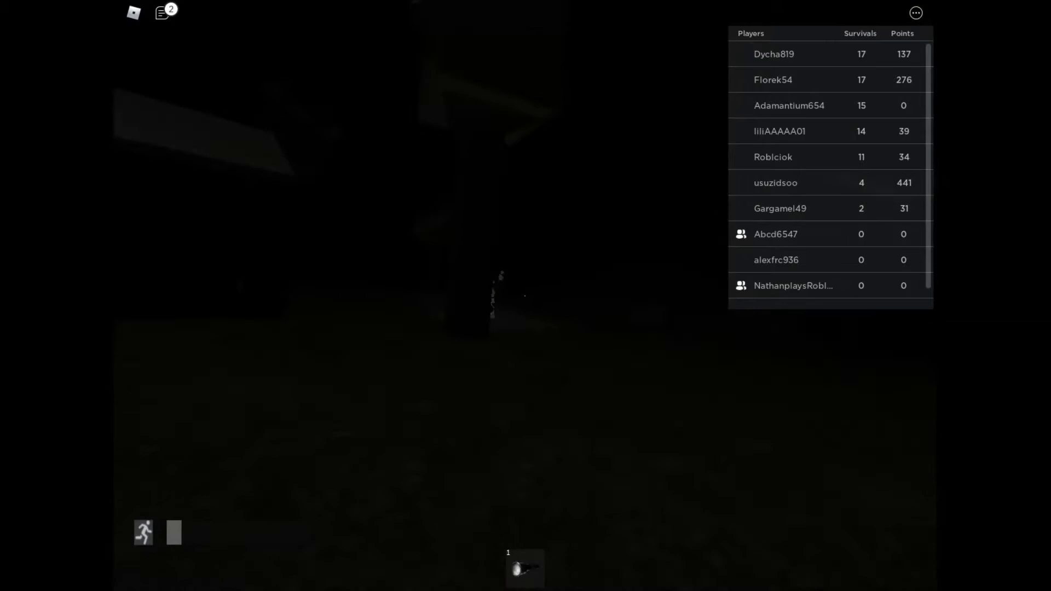
key(1)
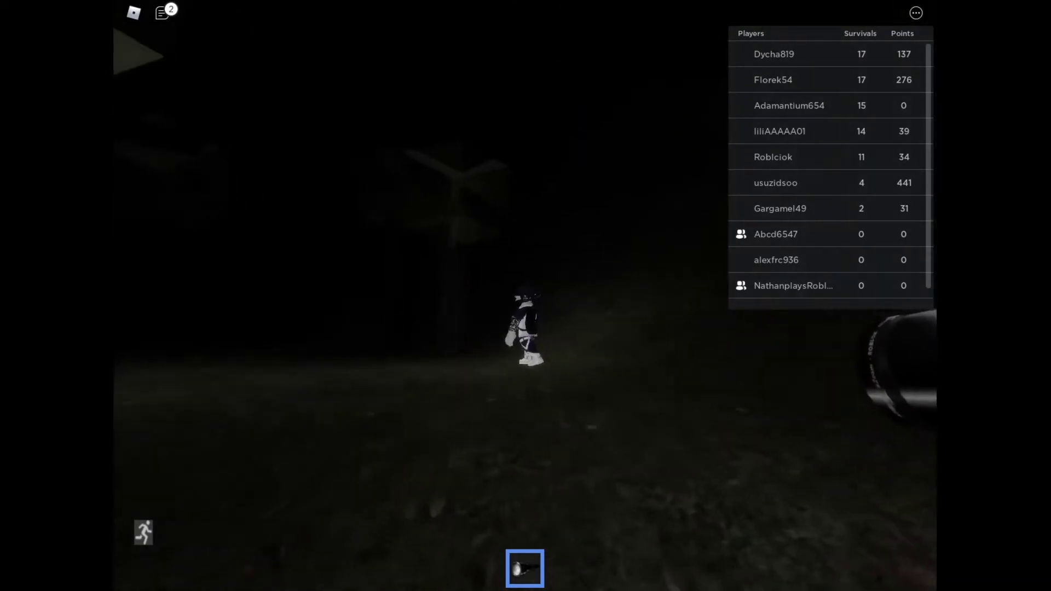
scroll(525, 296, down, 5)
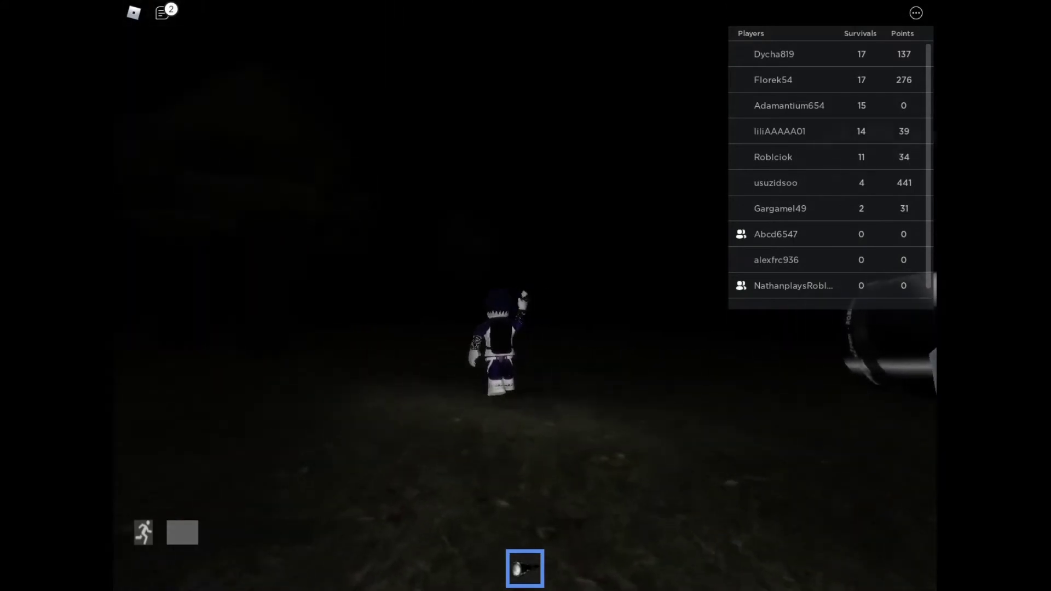
scroll(525, 295, up, 5)
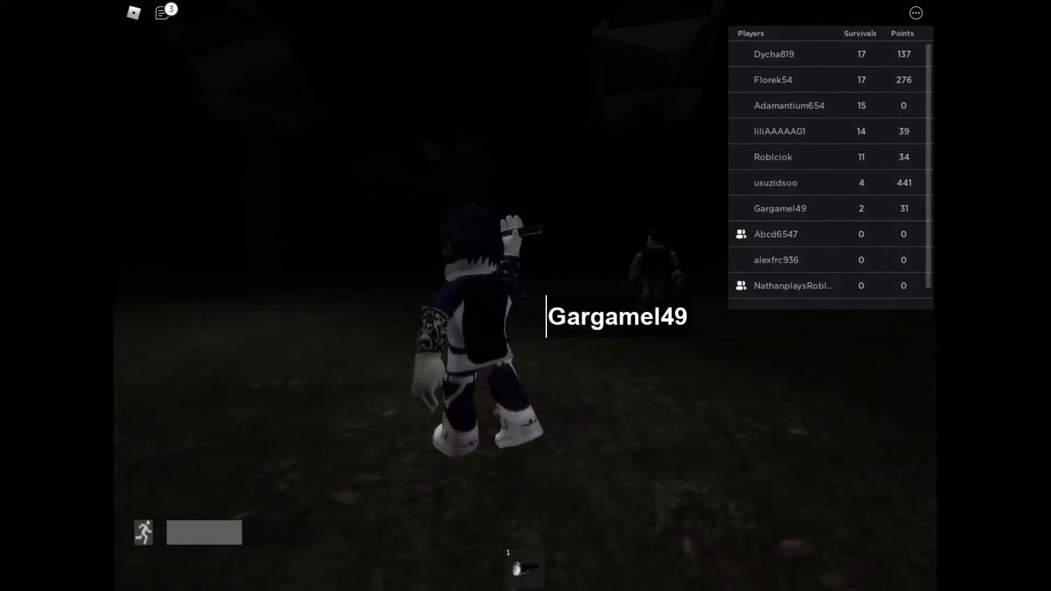
Step: Re-equip the flashlight and walk deeper into the dark forest
key(1)
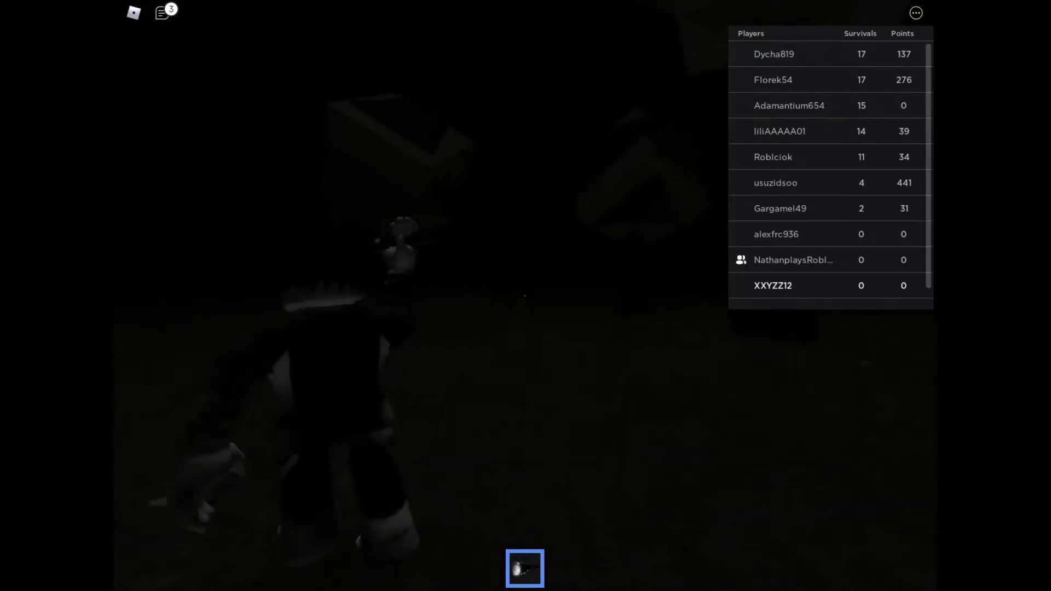
Step: Walk through the dark forest, turning past trees and another player
key(w)
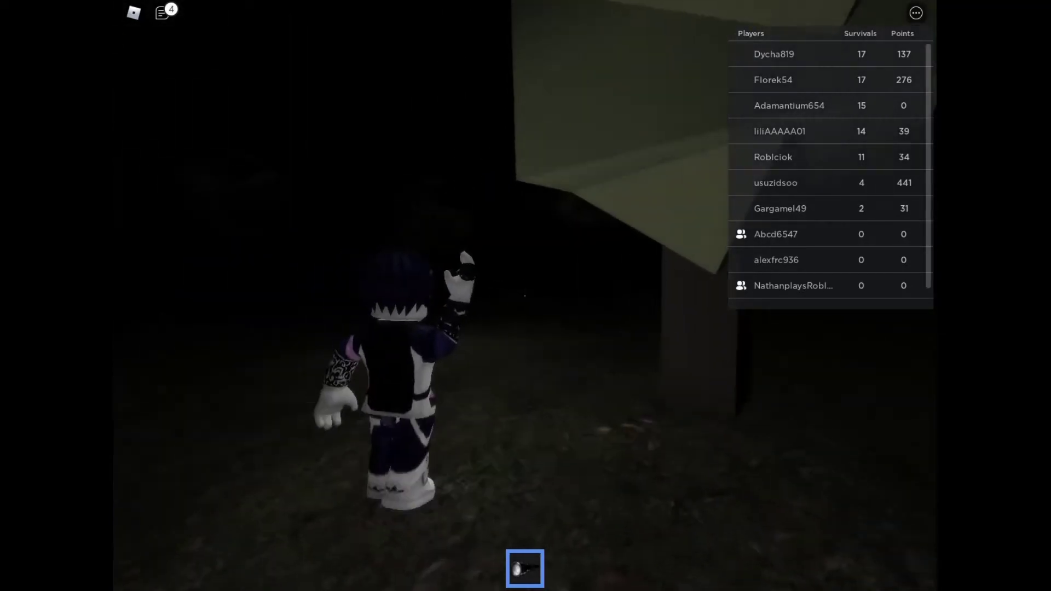
key(w)
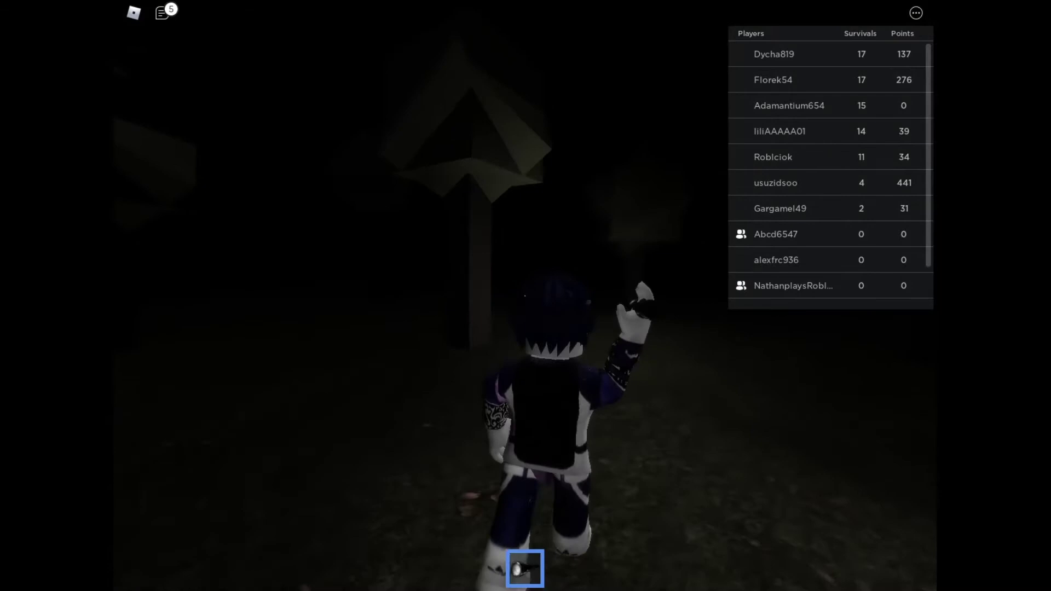
key(a)
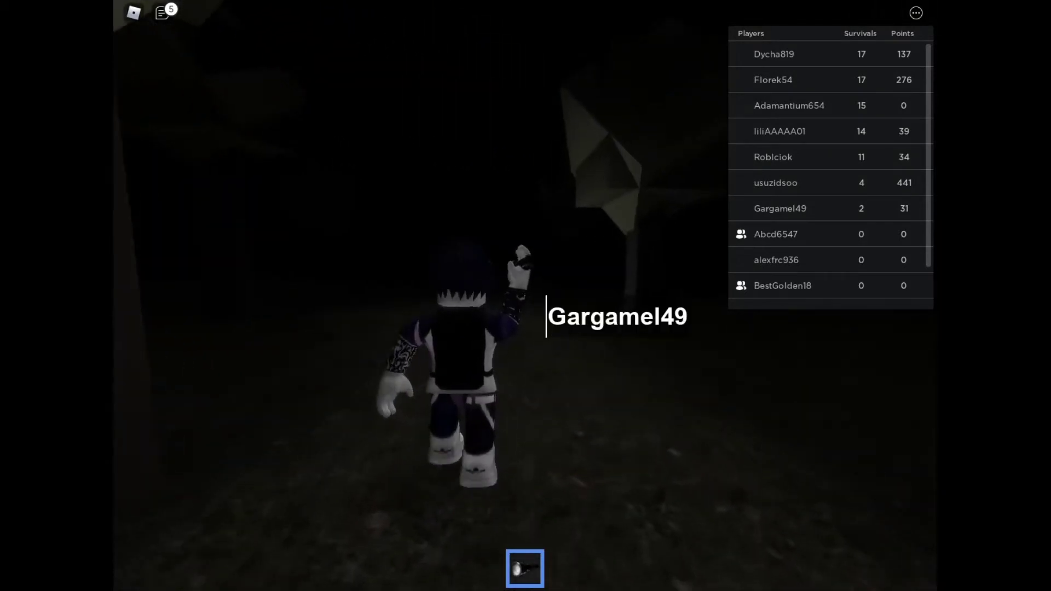
scroll(524, 296, up, 5)
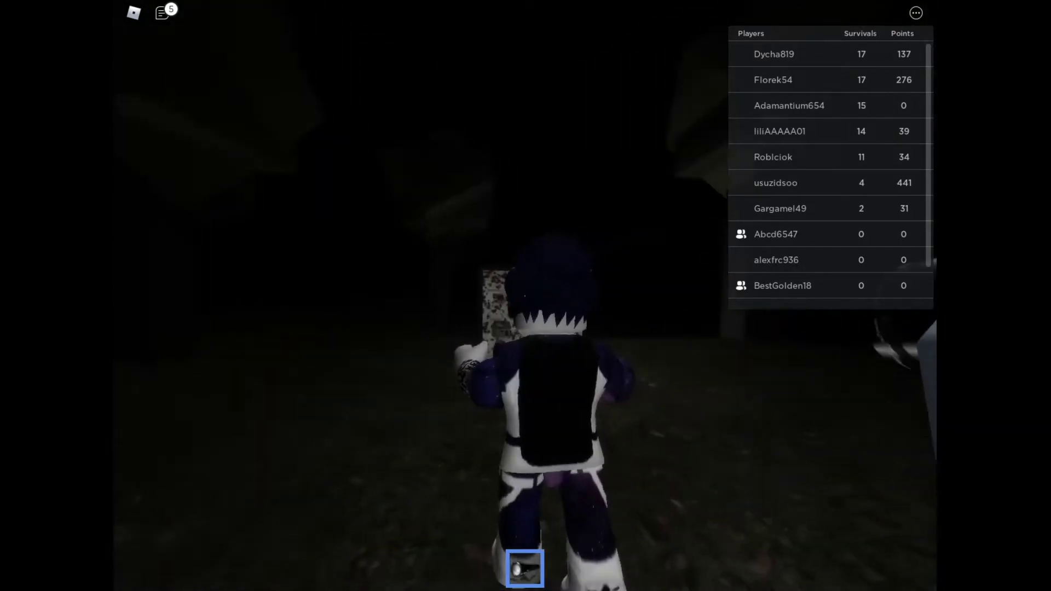
key(w)
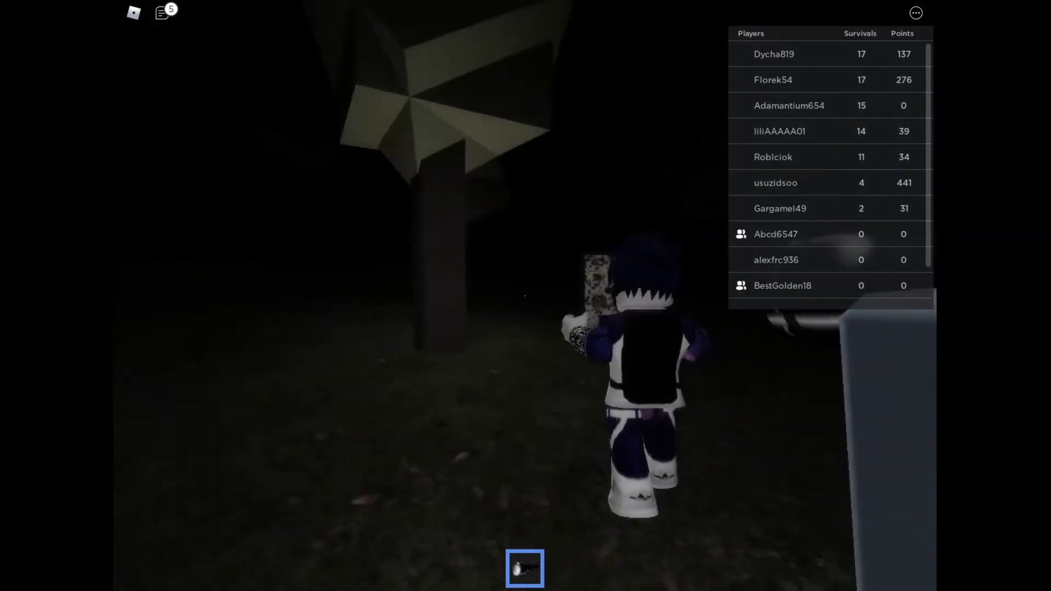
key(w)
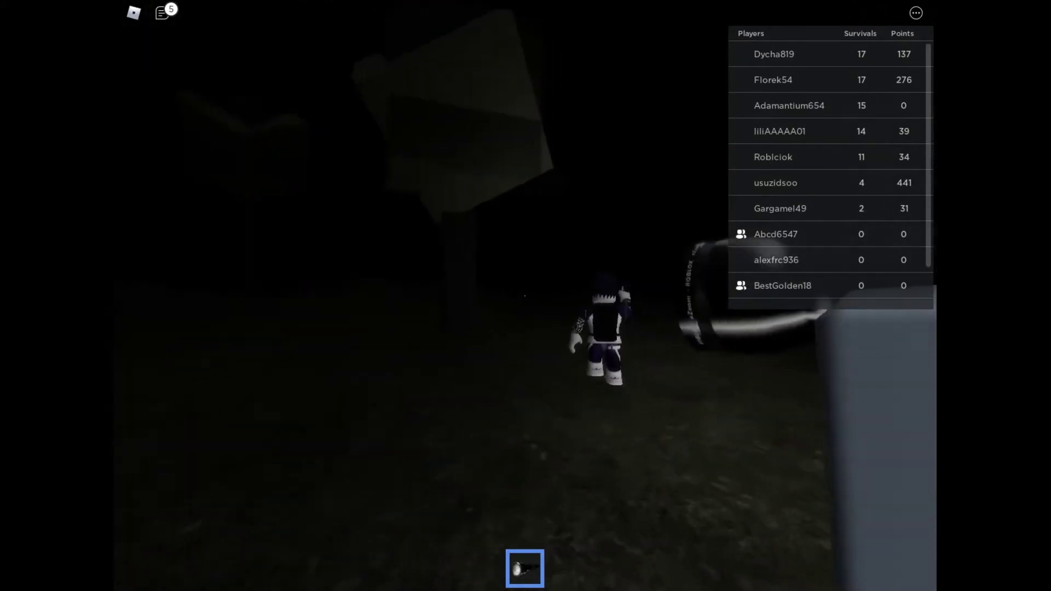
key(w)
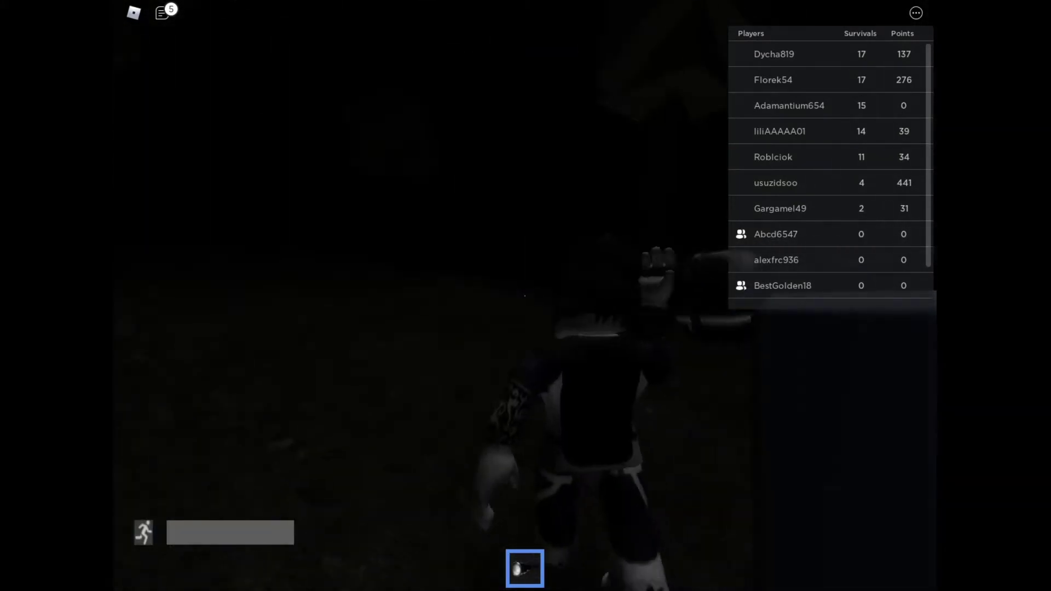
key(w)
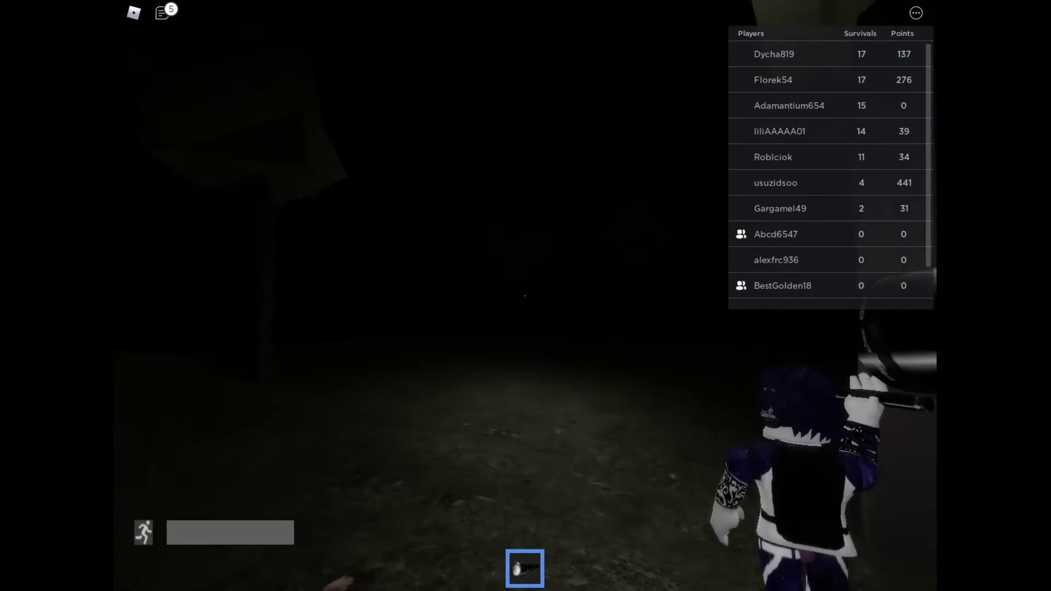
key(w)
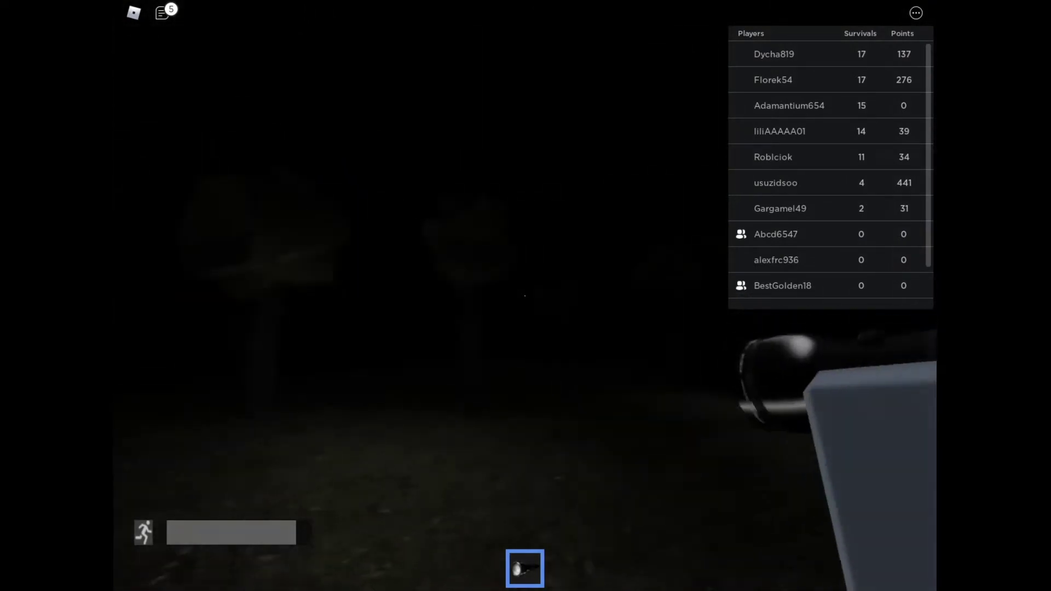
key(w)
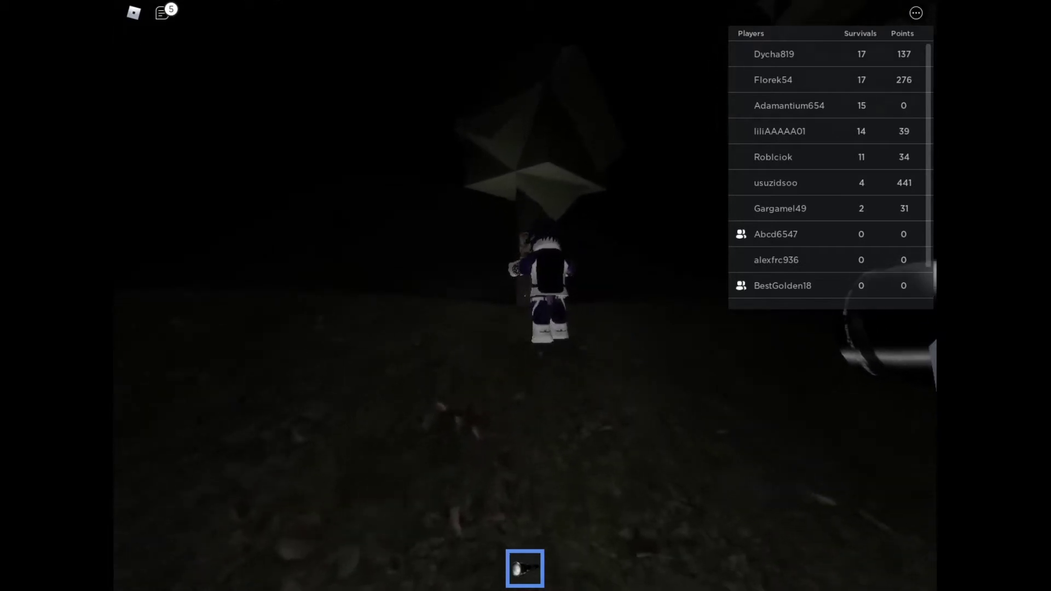
scroll(524, 295, up, 5)
Step: Follow the other avatar past a tree and grey block toward the red light
key(w)
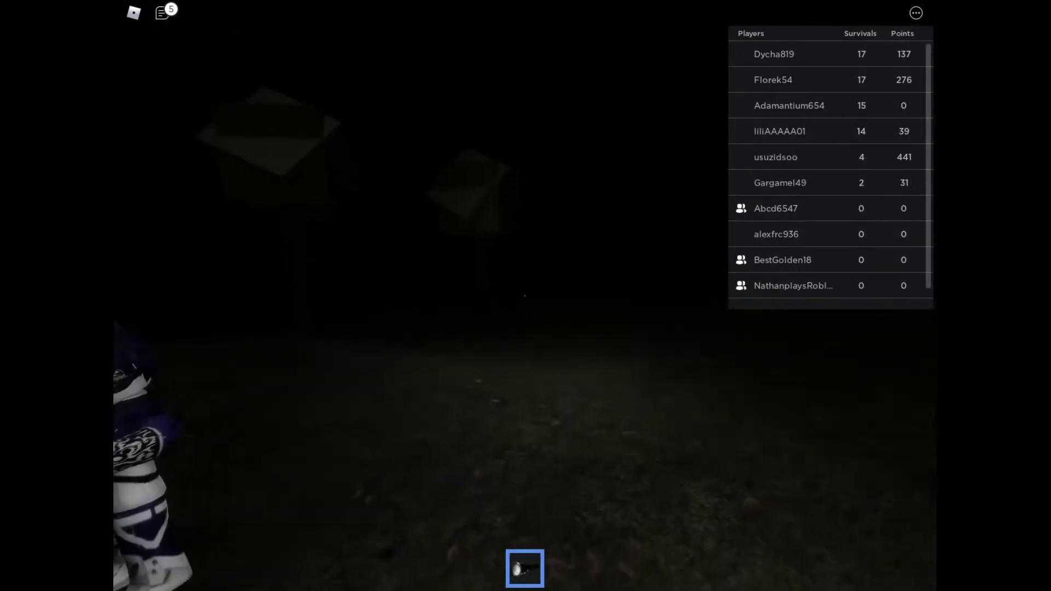
key(w)
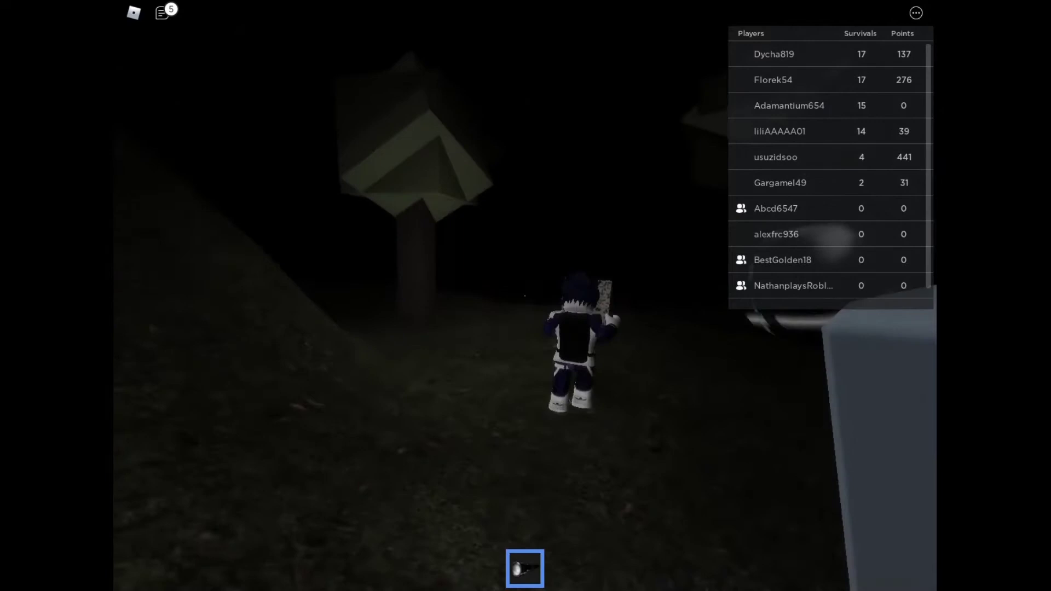
key(w)
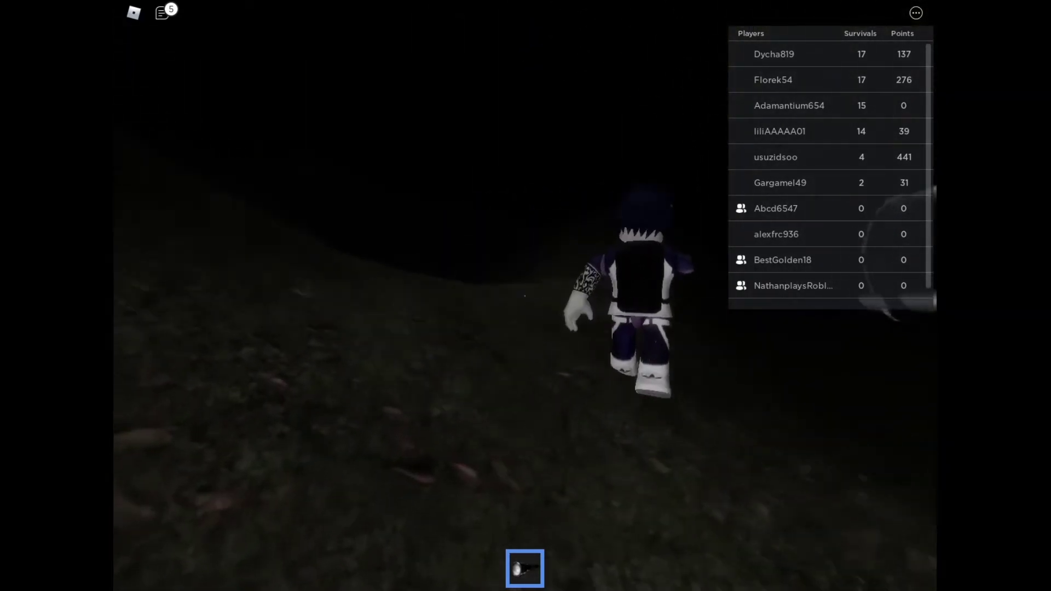
key(w)
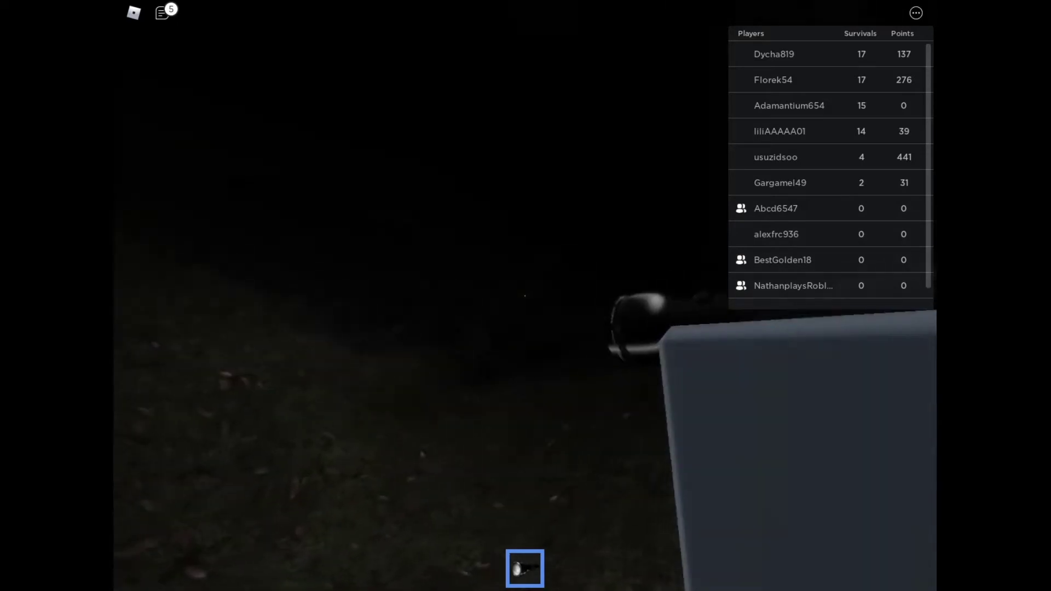
key(shift)
key(w)
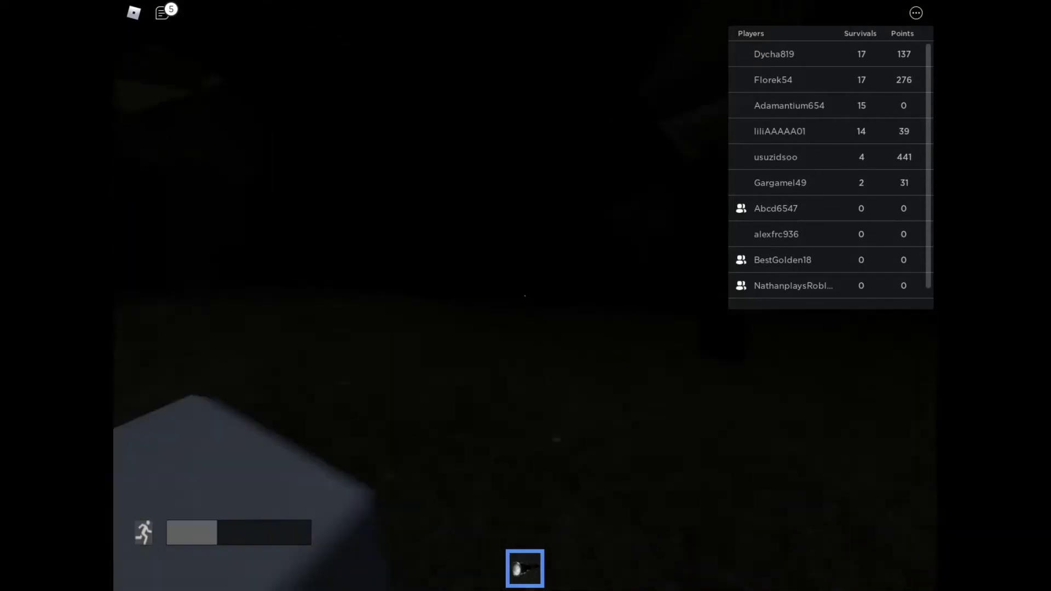
key(w)
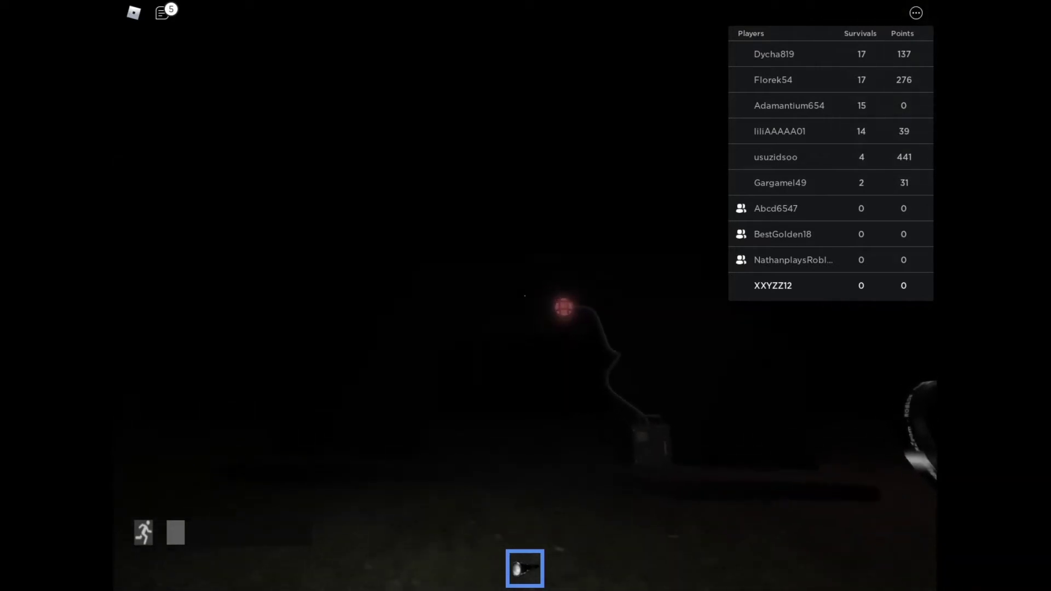
Step: Walk up to the generator box to restore the power
key(w)
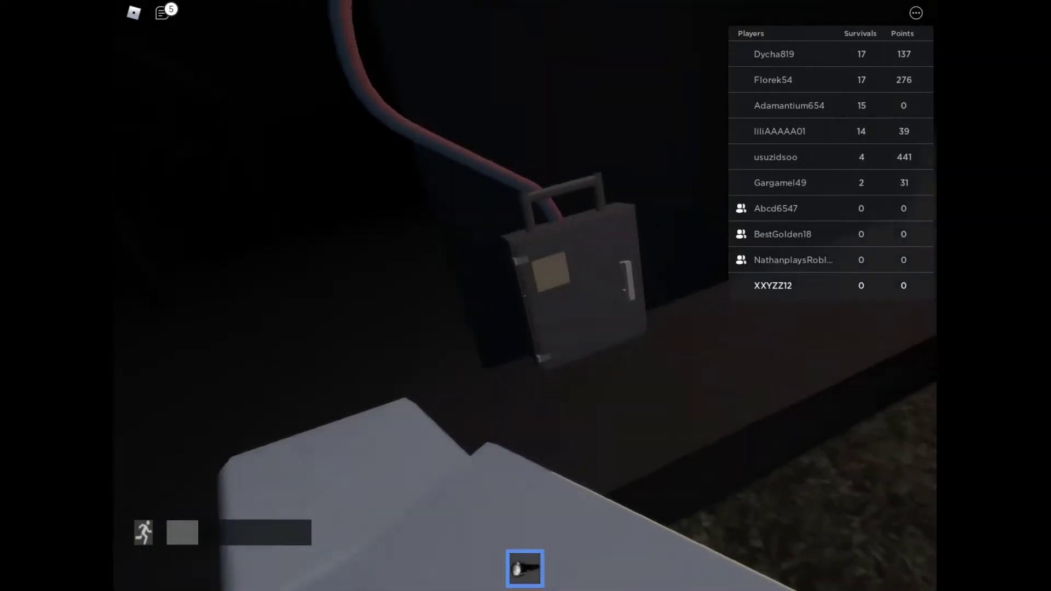
key(s)
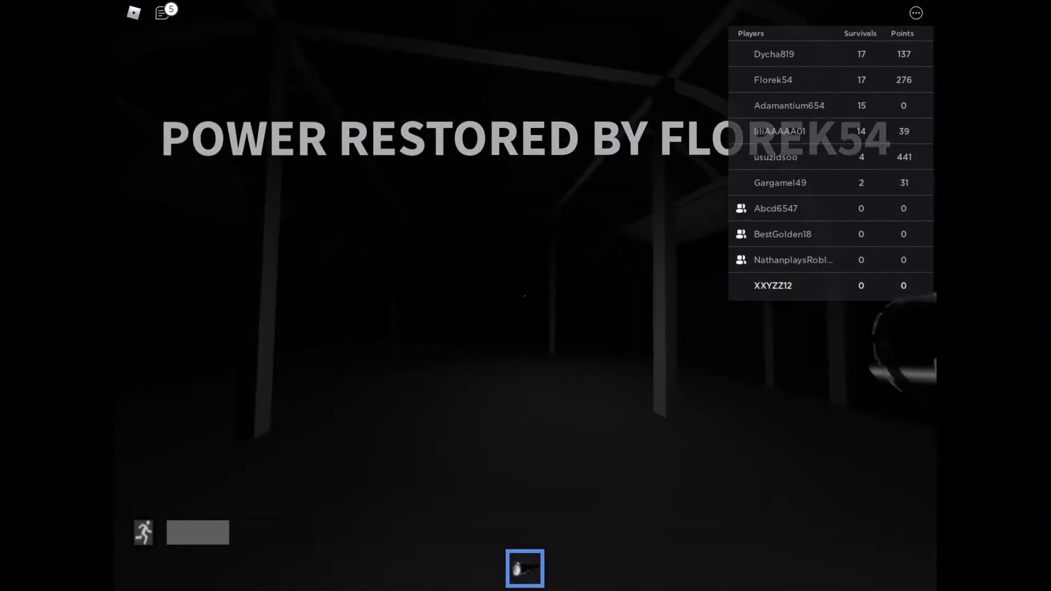
key(w)
Step: Move past the generator and wooden cart into Base-Camp
key(w)
key(w)
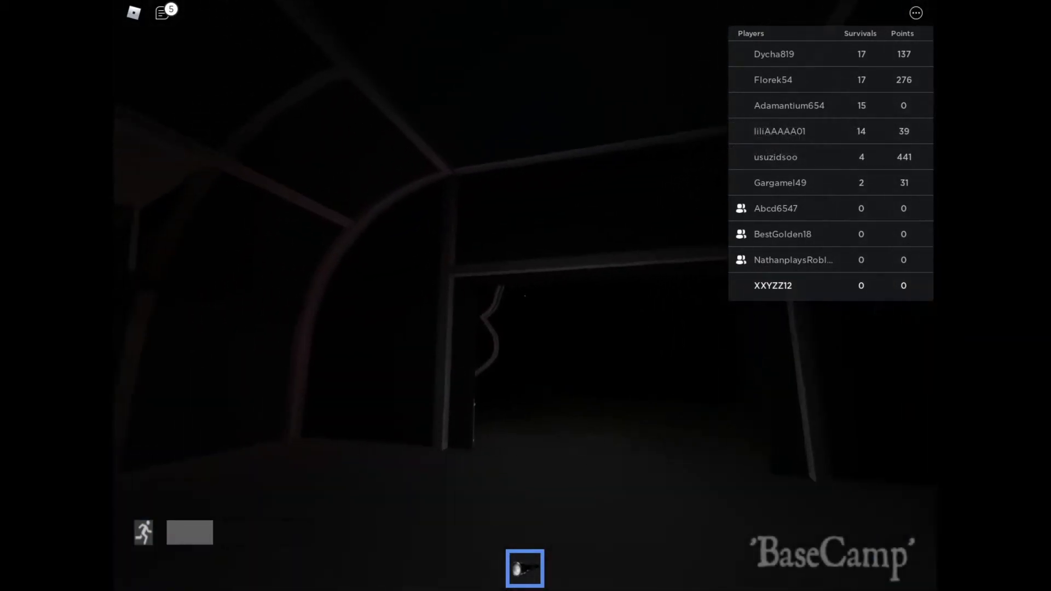
key(w)
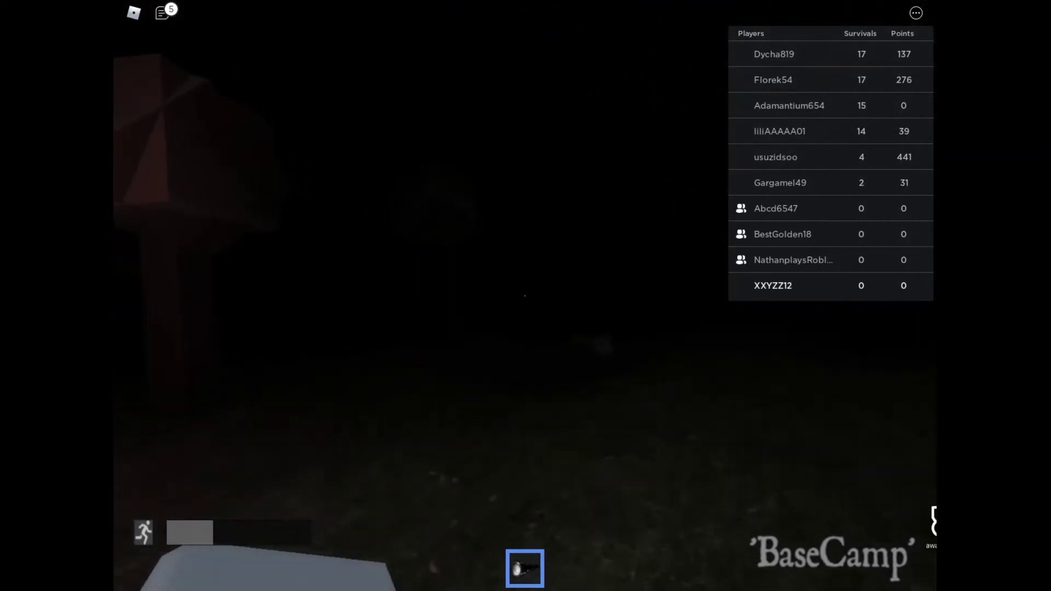
key(w)
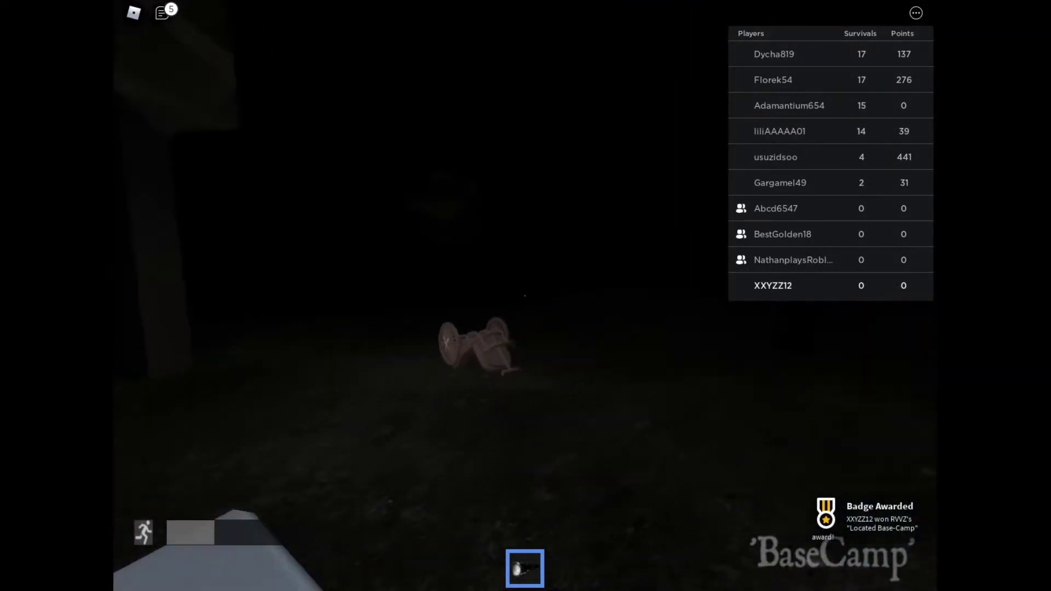
key(w)
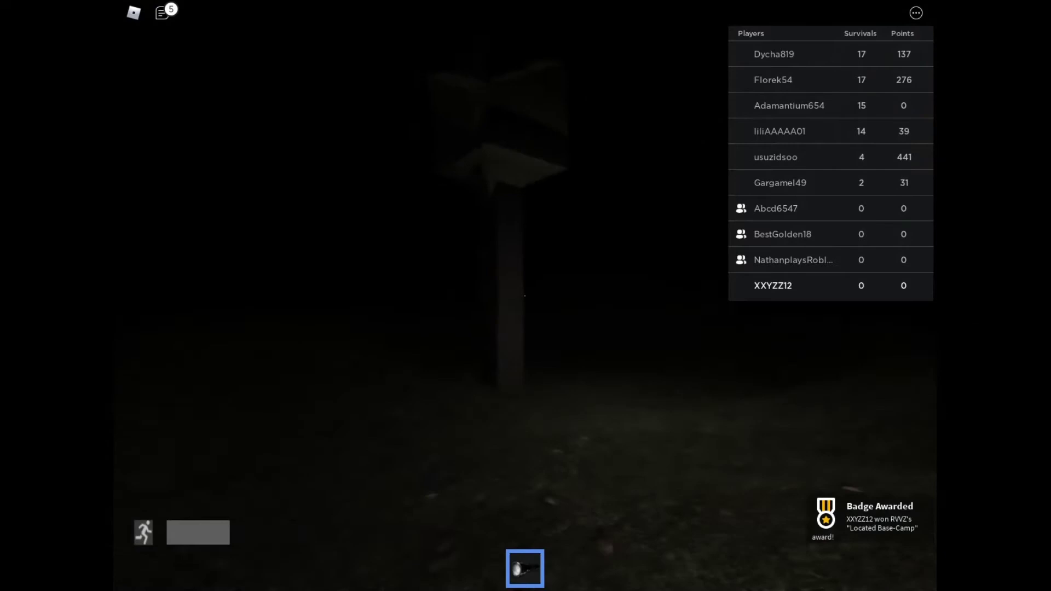
key(w)
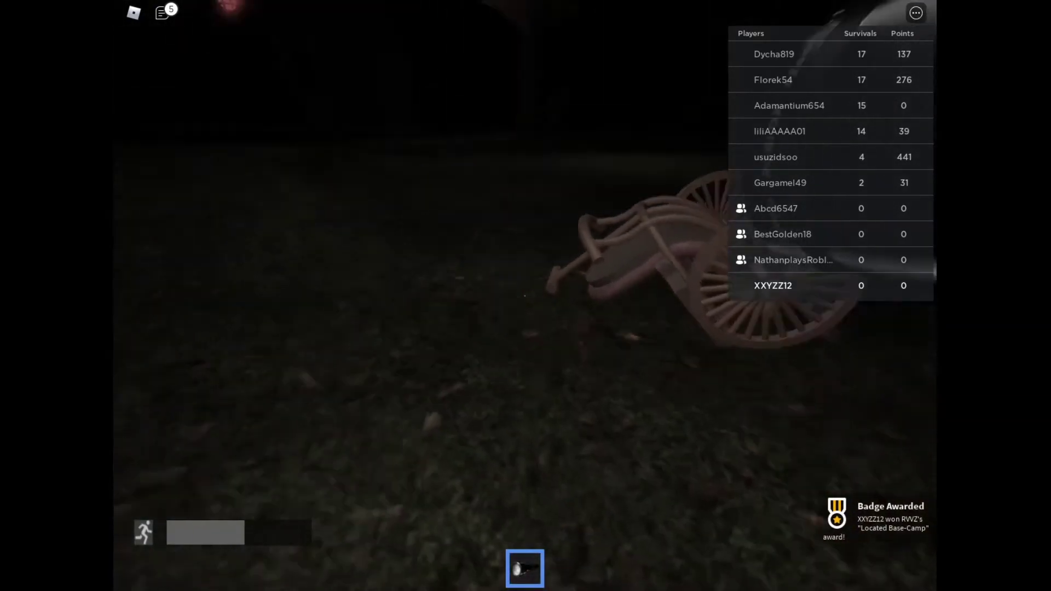
key(w)
key(w)
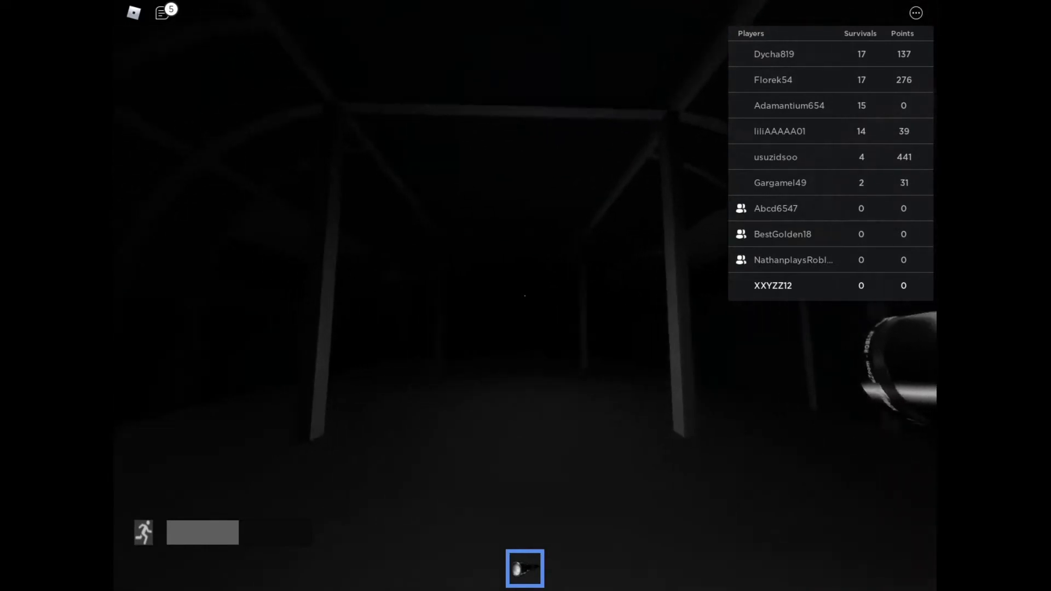
Step: Walk past the pole and box up to the red avatar
key(w)
key(w)
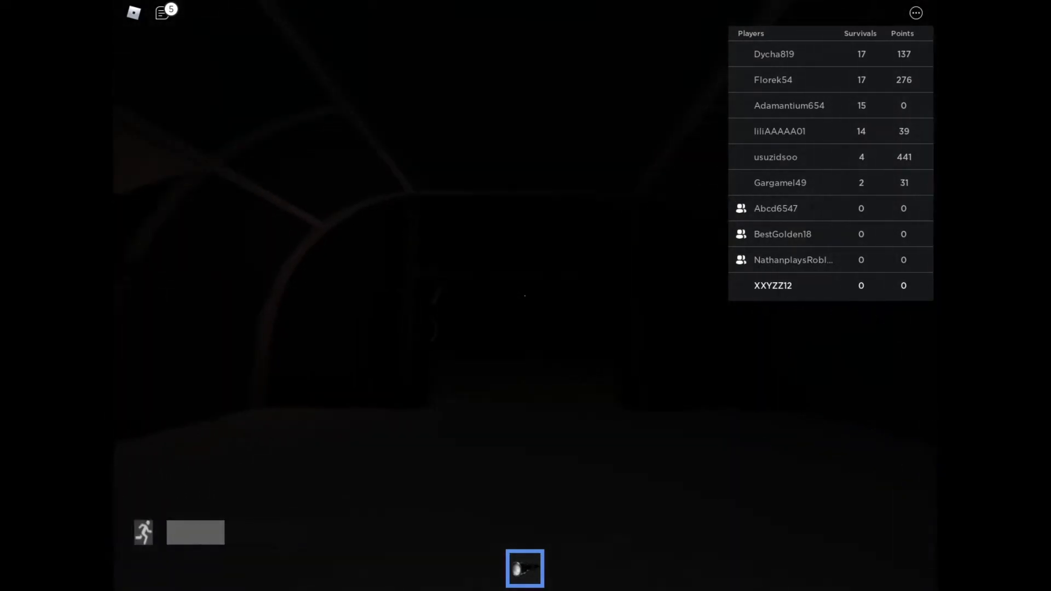
key(a)
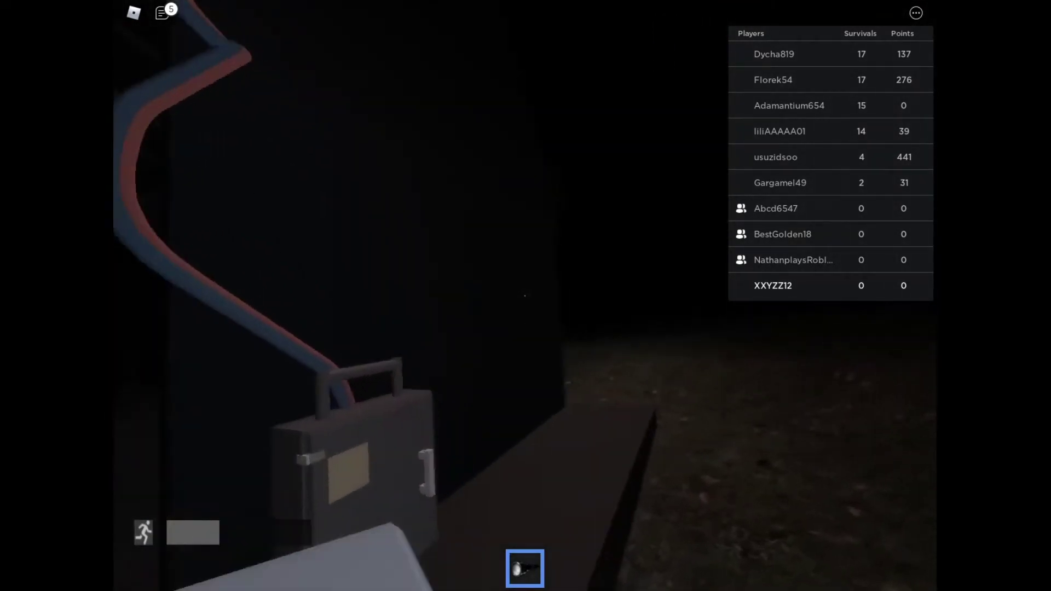
key(d)
key(w)
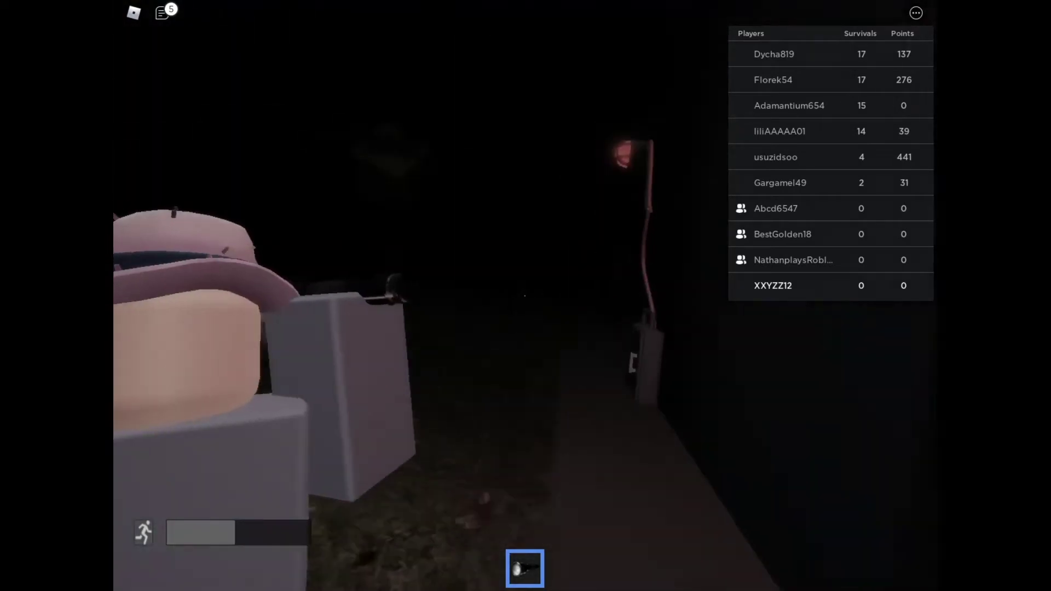
key(w)
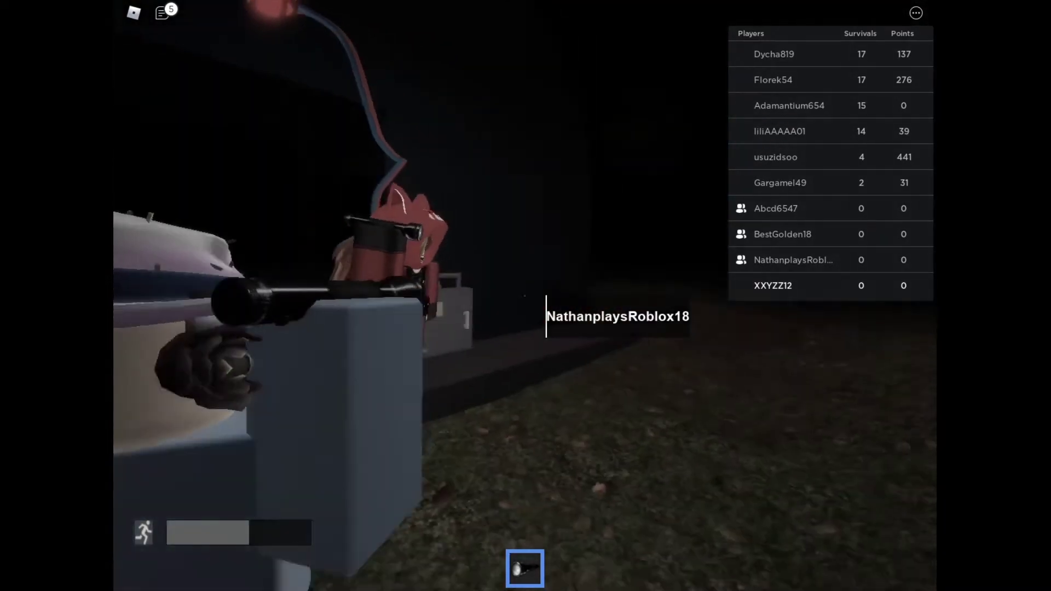
key(w)
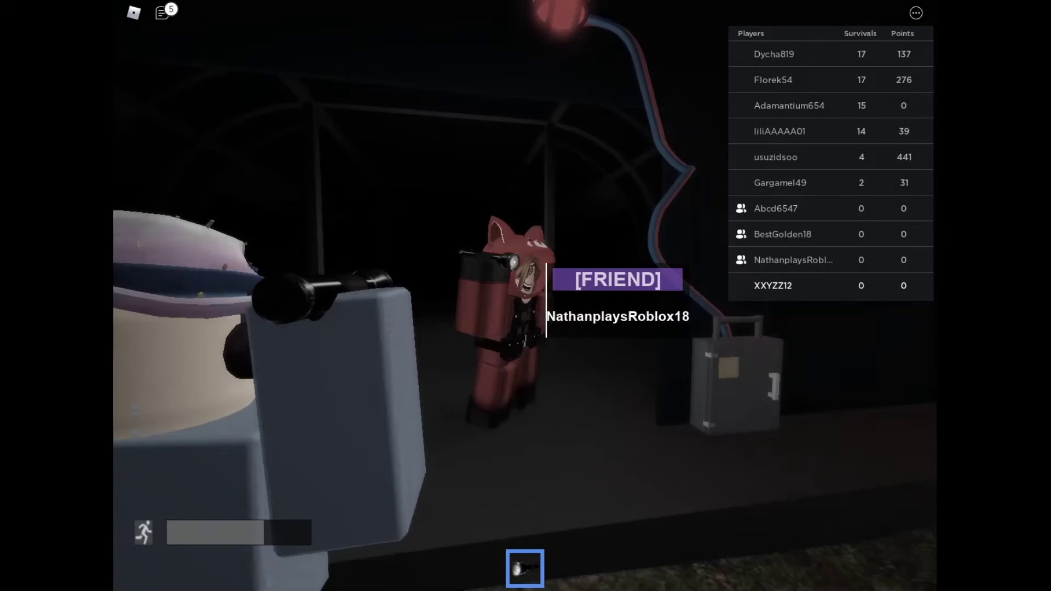
key(w)
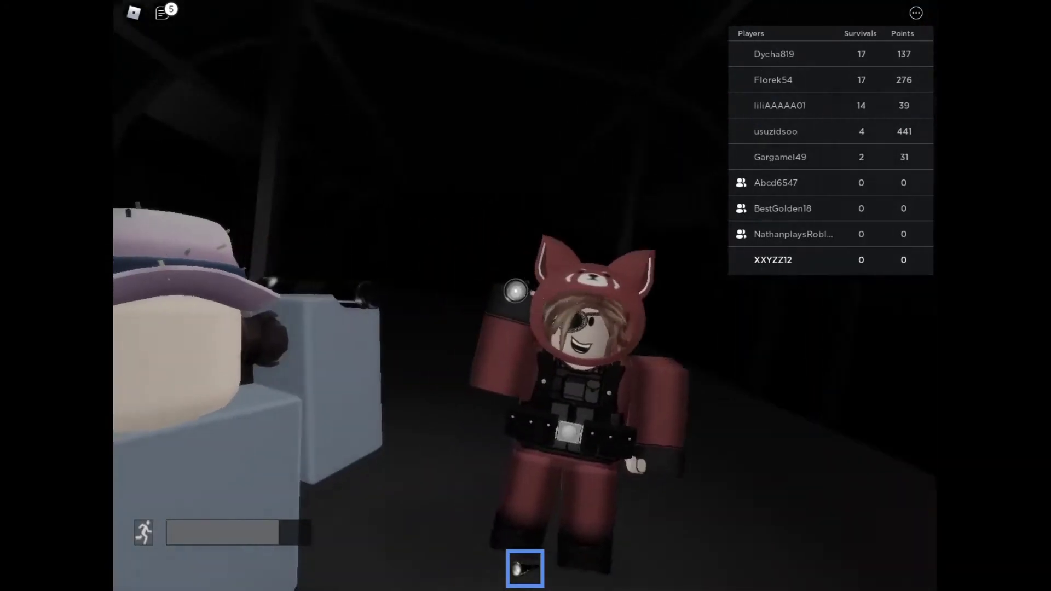
Step: Go through the arched corridor onto the grass, past the tricycle, toward a nearby player
key(w)
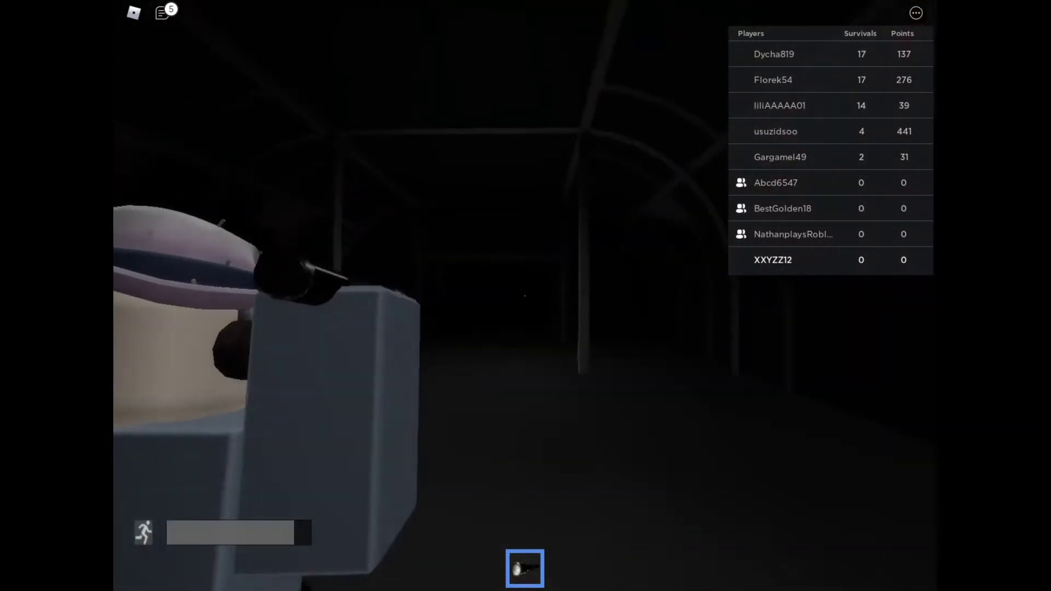
key(w)
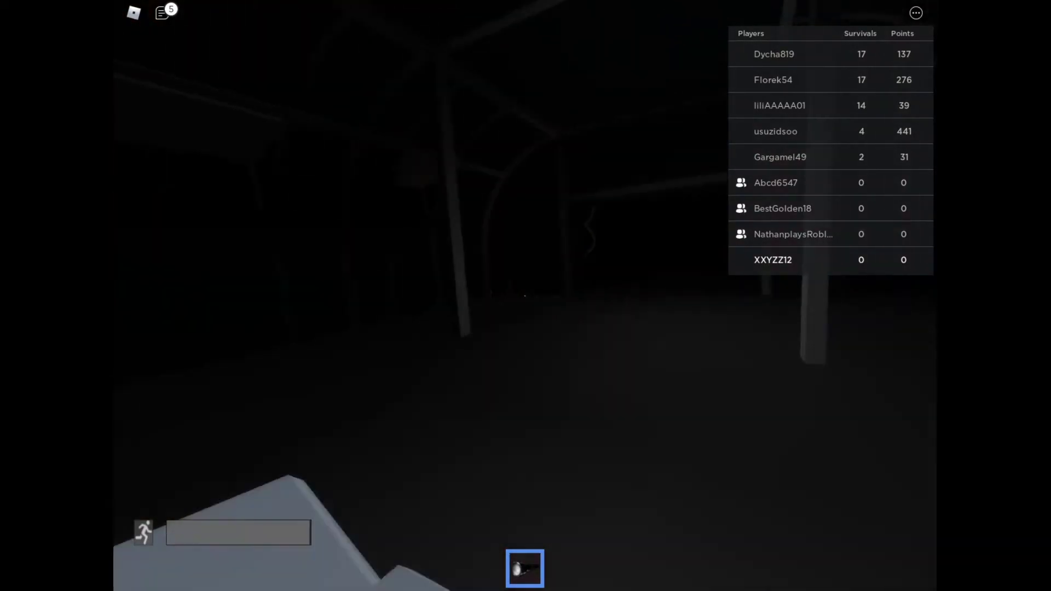
key(w)
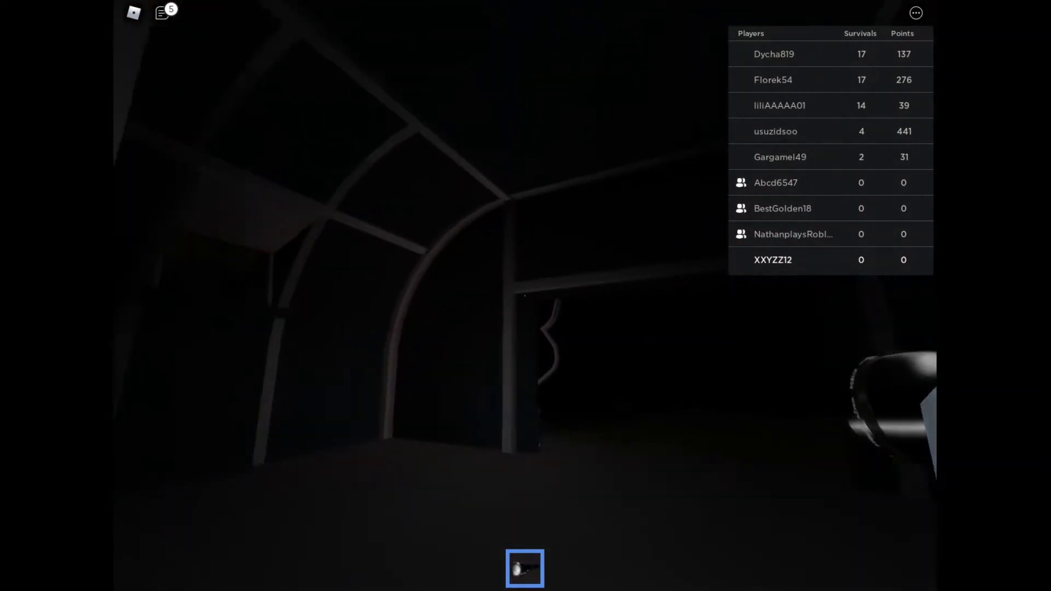
key(w)
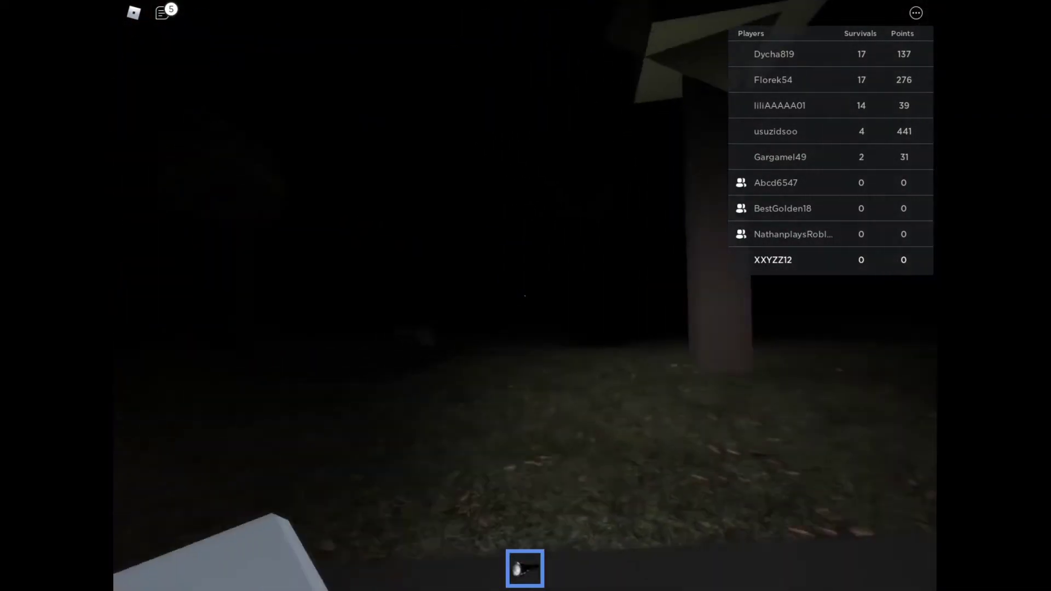
key(w)
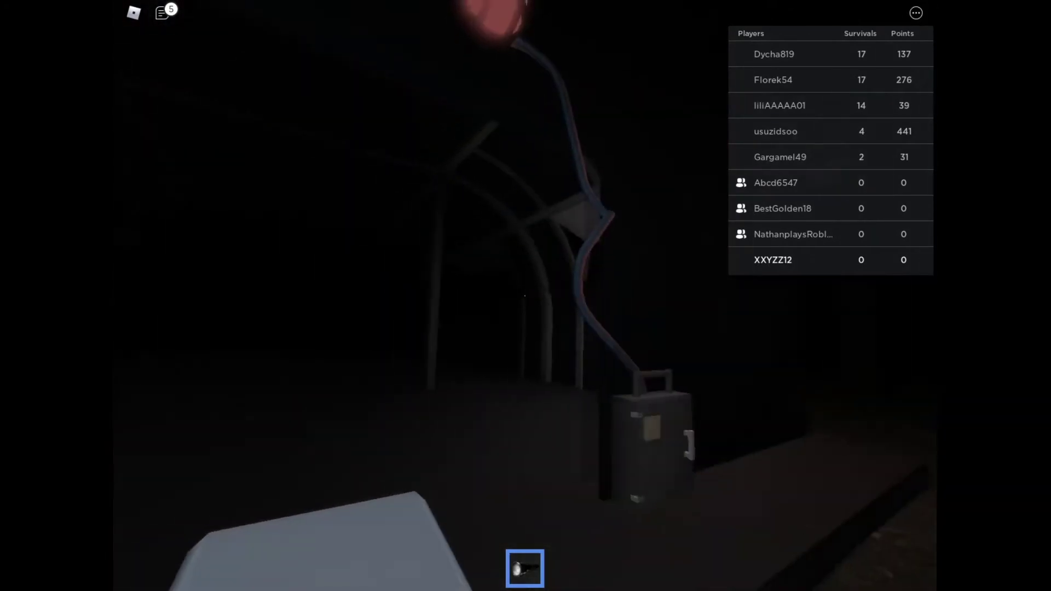
key(w)
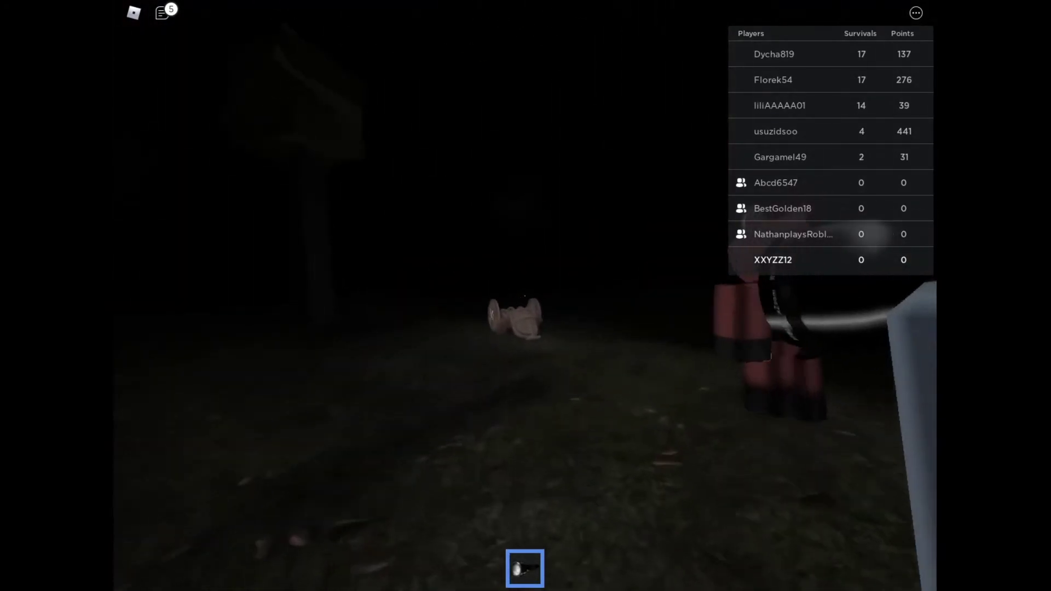
key(w)
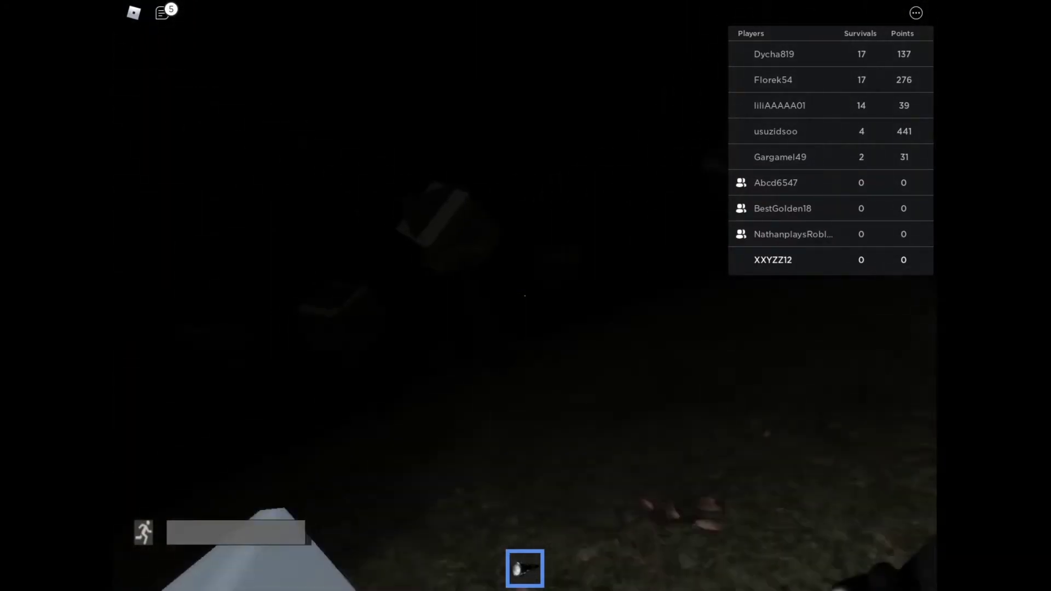
key(w)
key(w)
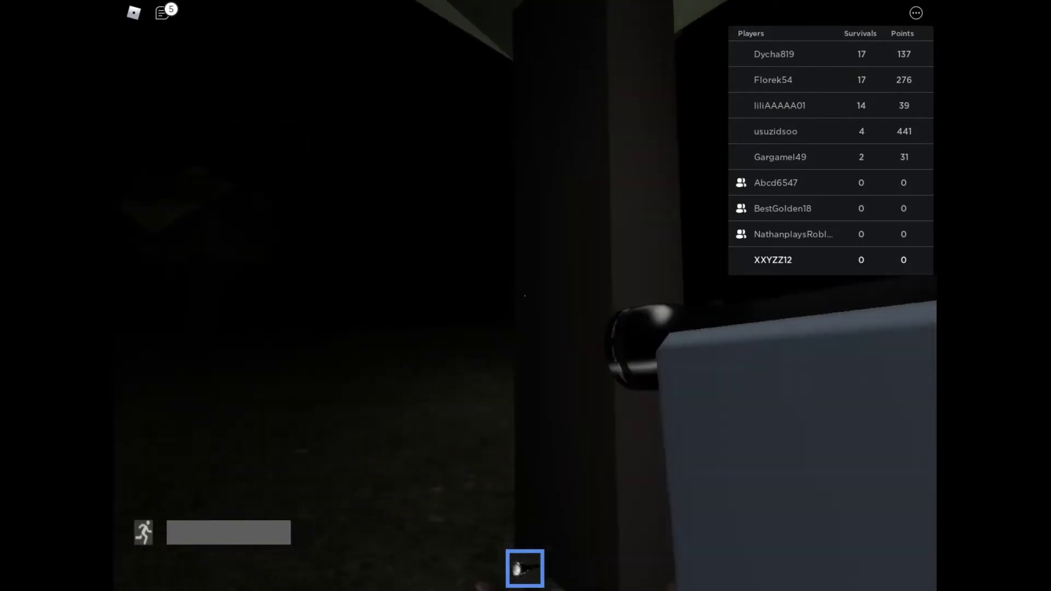
key(w)
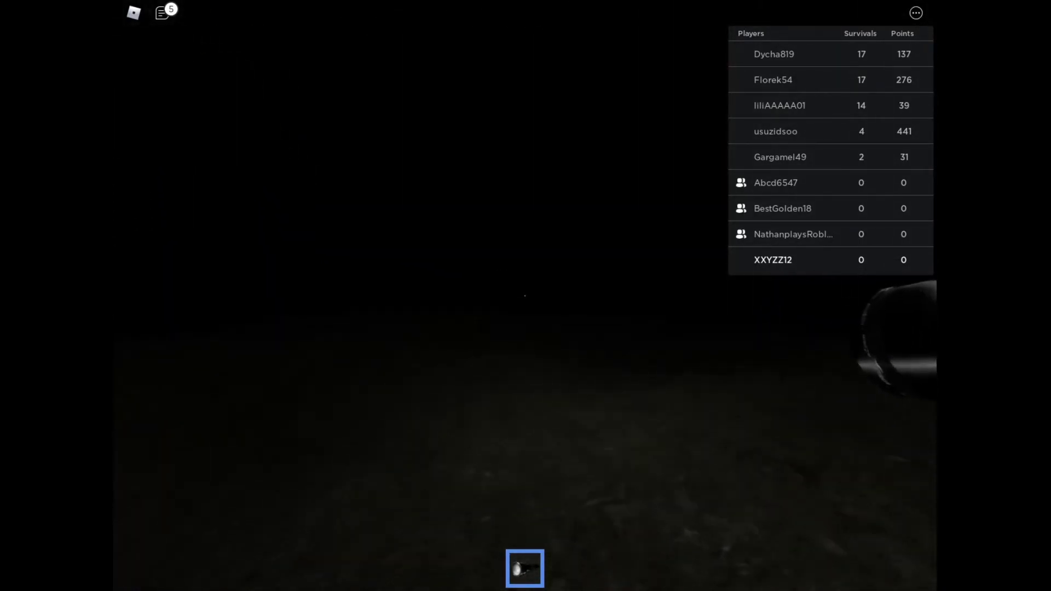
key(w)
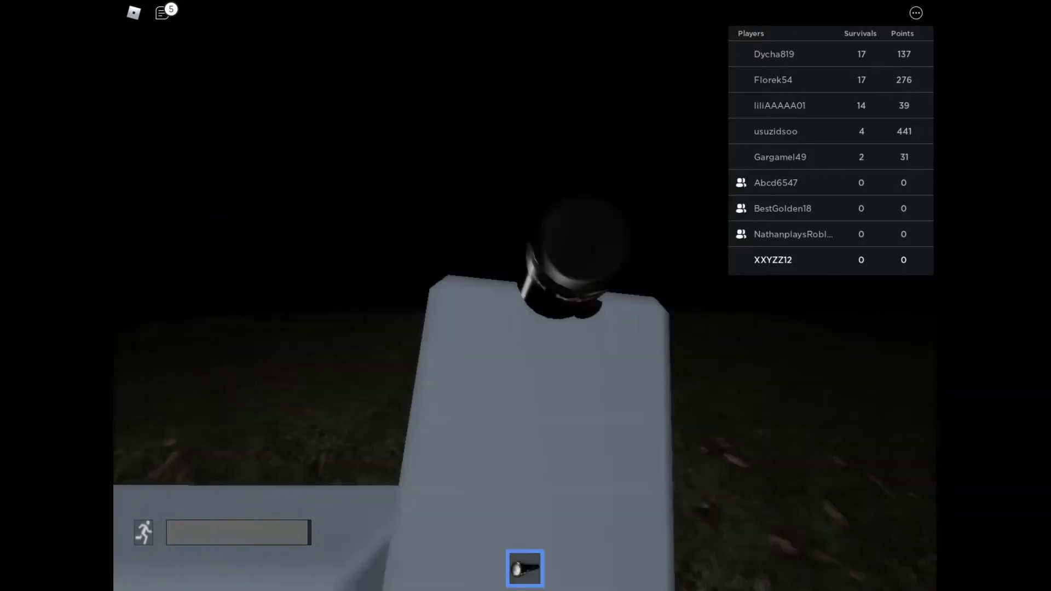
Step: After respawning, face the open grass and hide the player leaderboard
key(w)
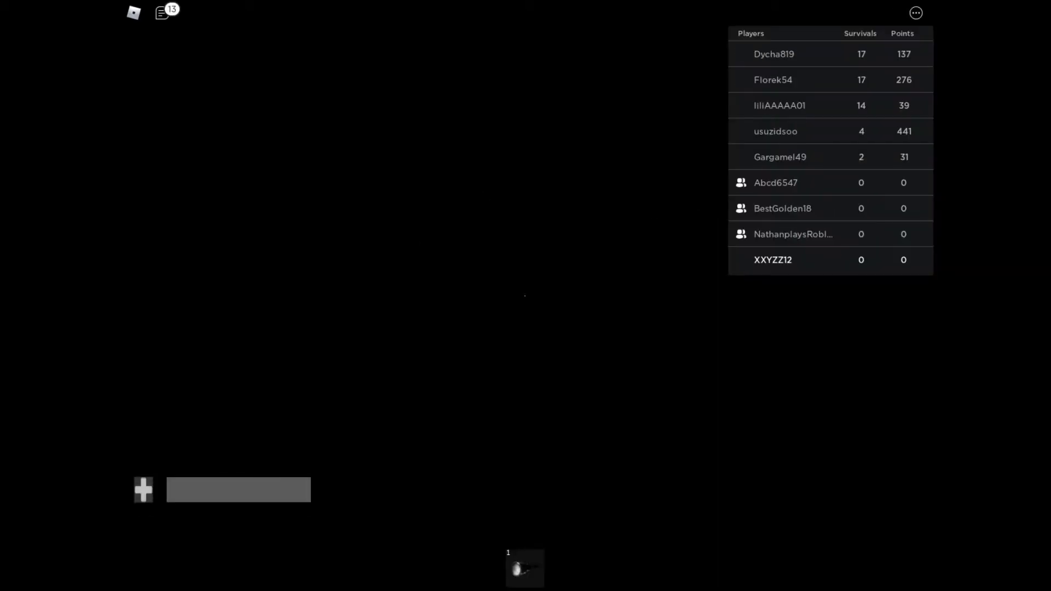
key(Tab)
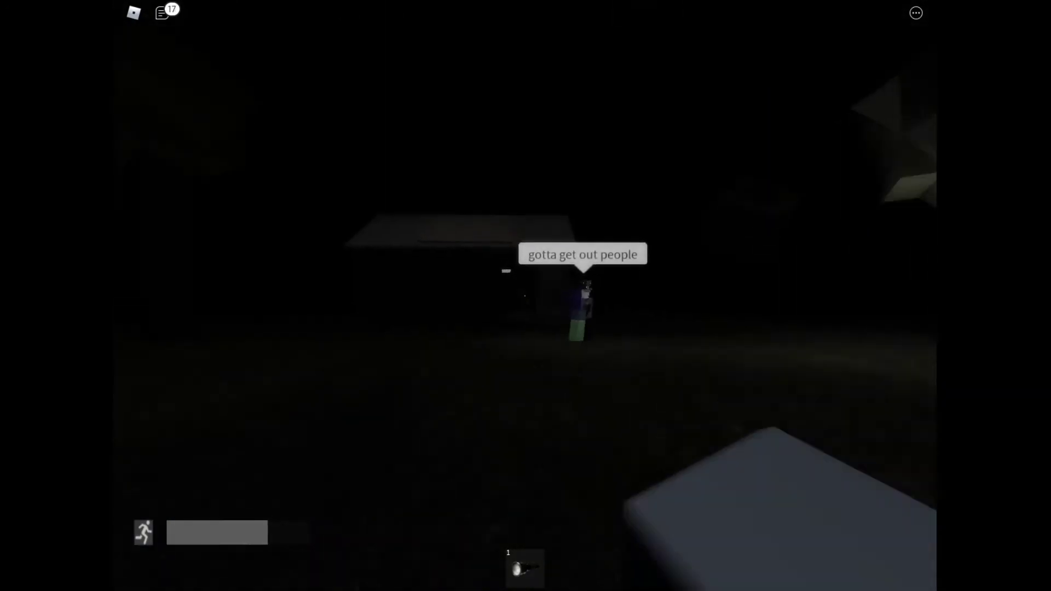
Step: Take out the flashlight and walk up to the Safe House window
key(1)
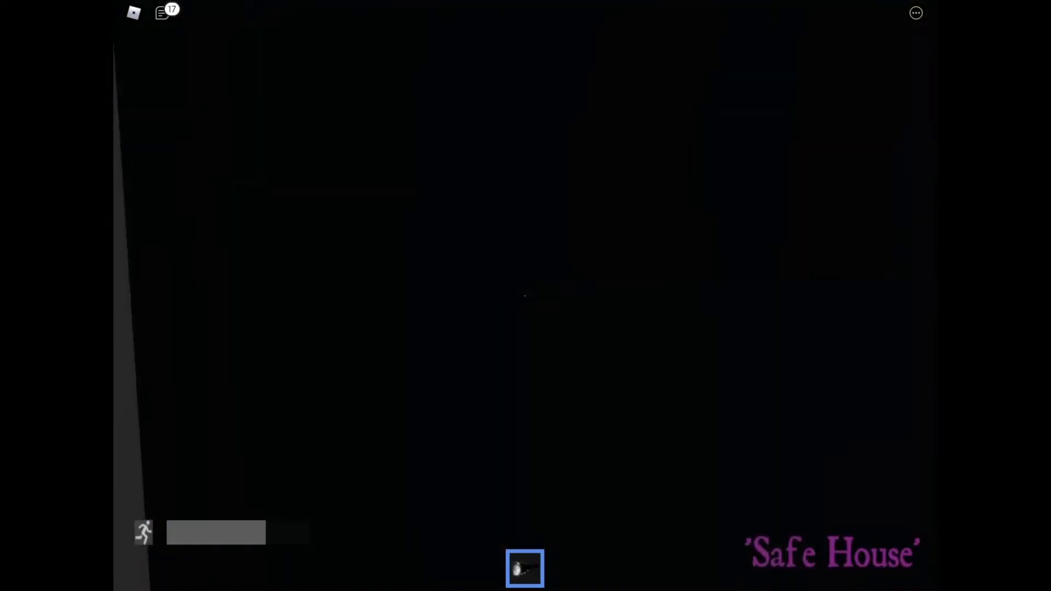
key(w)
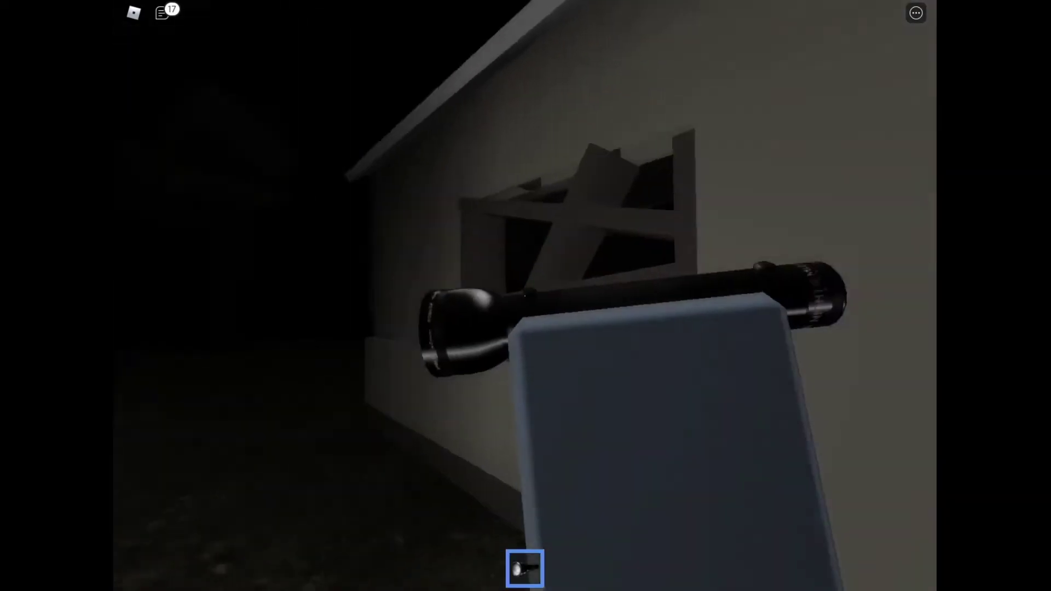
key(w)
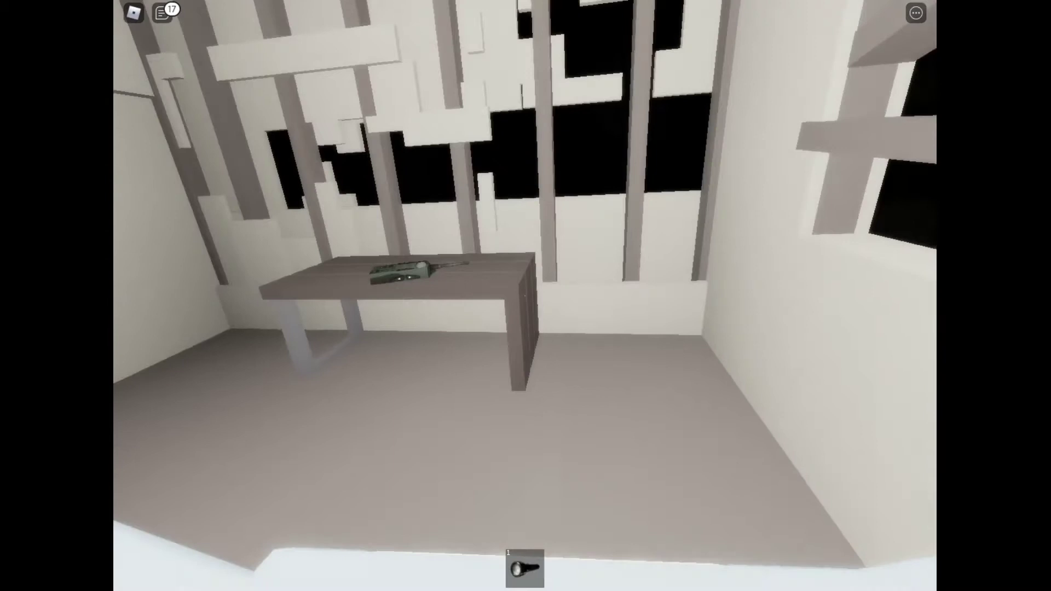
Step: Pick up the radio from the table, equip it and bring up its messages
key(e)
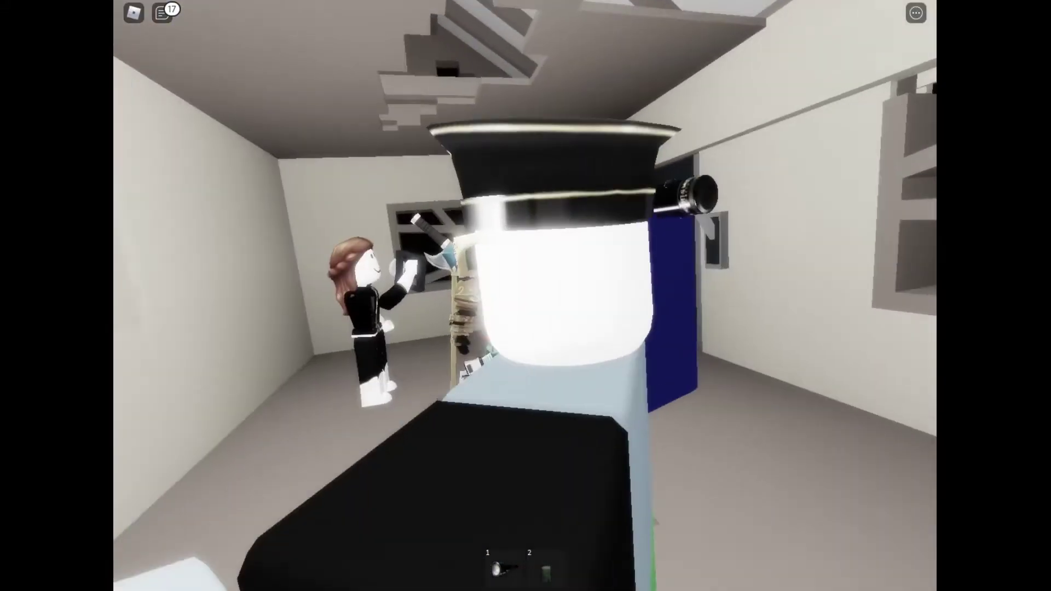
key(2)
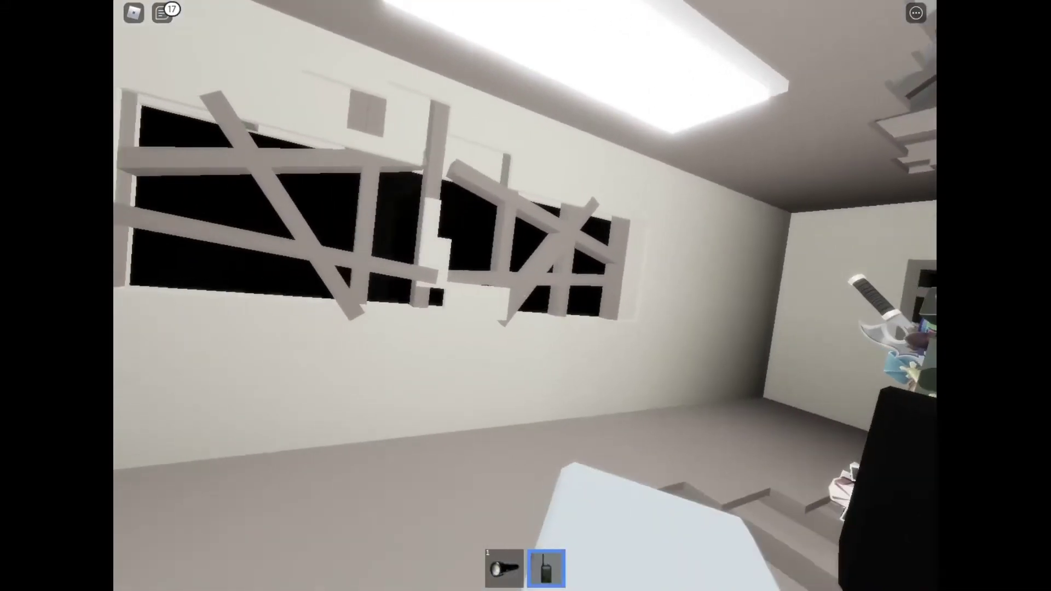
click(525, 297)
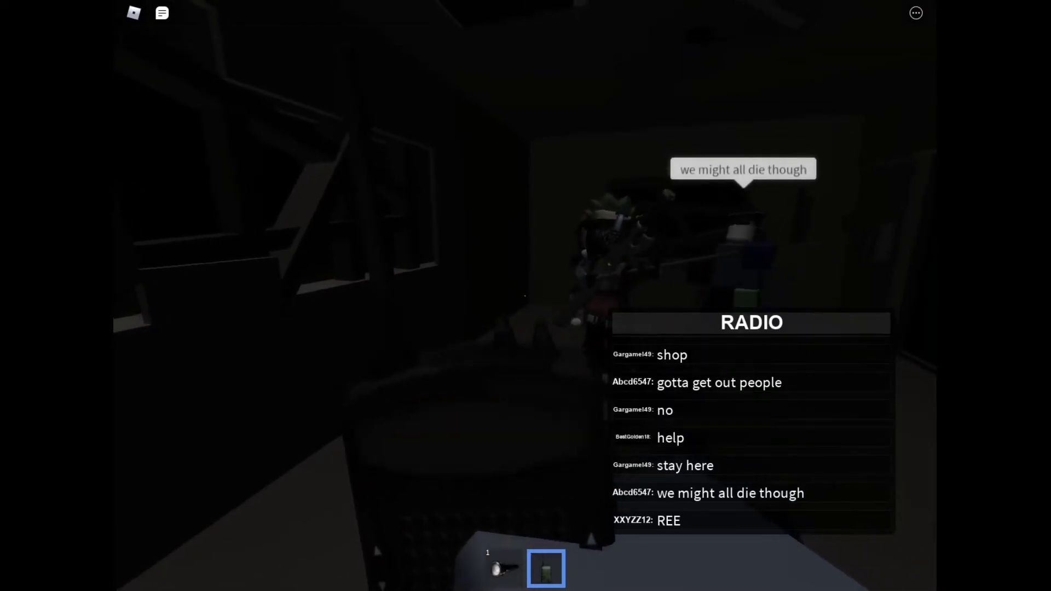
Step: Send the REEE message over the radio, then put the radio away and take it out again
key(2)
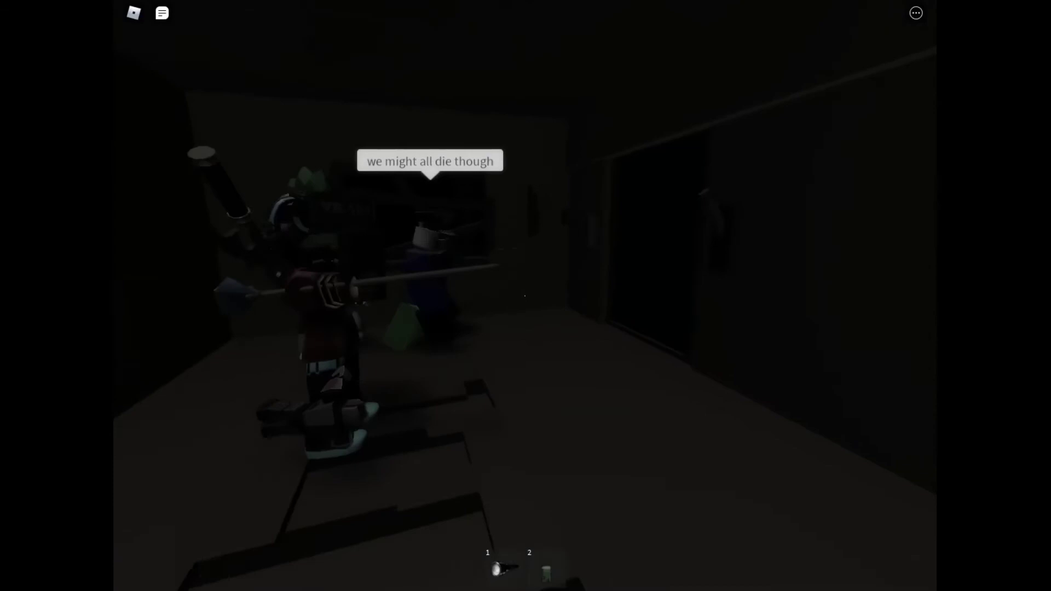
key(2)
text(RE)
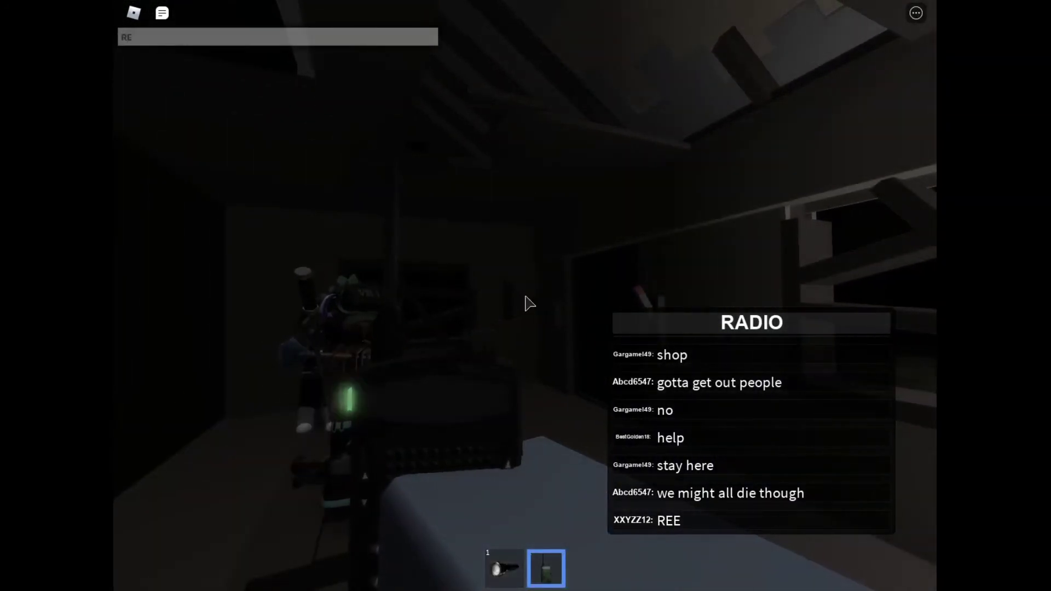
text(EEEEEEEEEEEEEEEE)
key(Return)
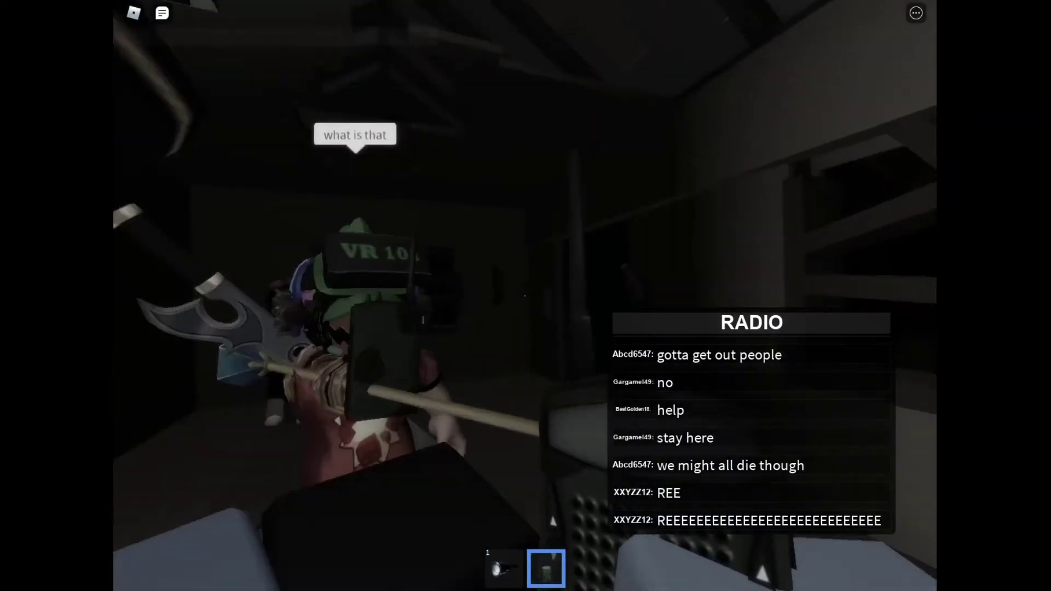
key(2)
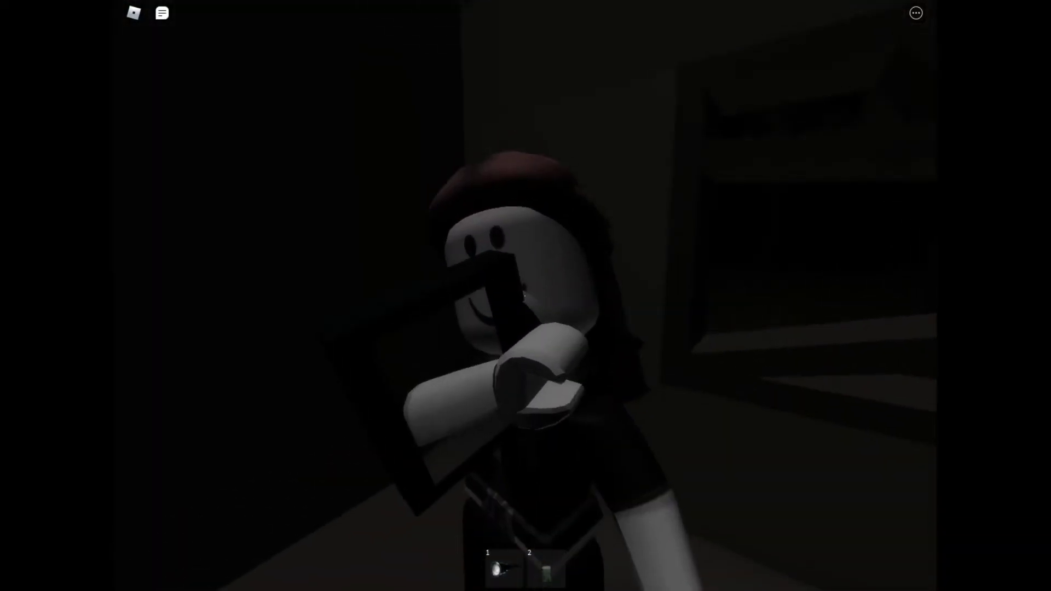
key(2)
key(2)
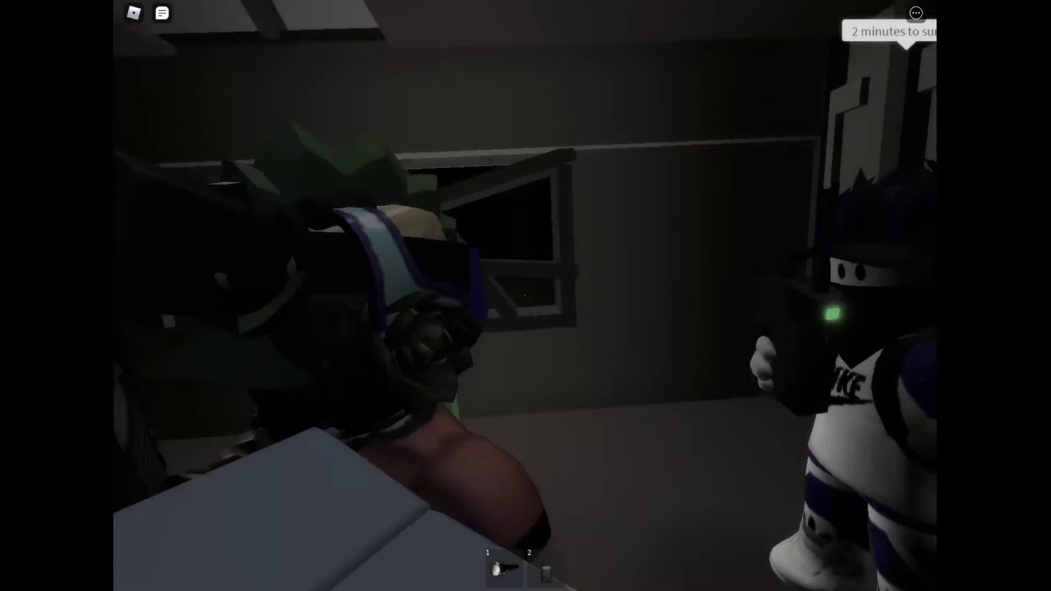
key(2)
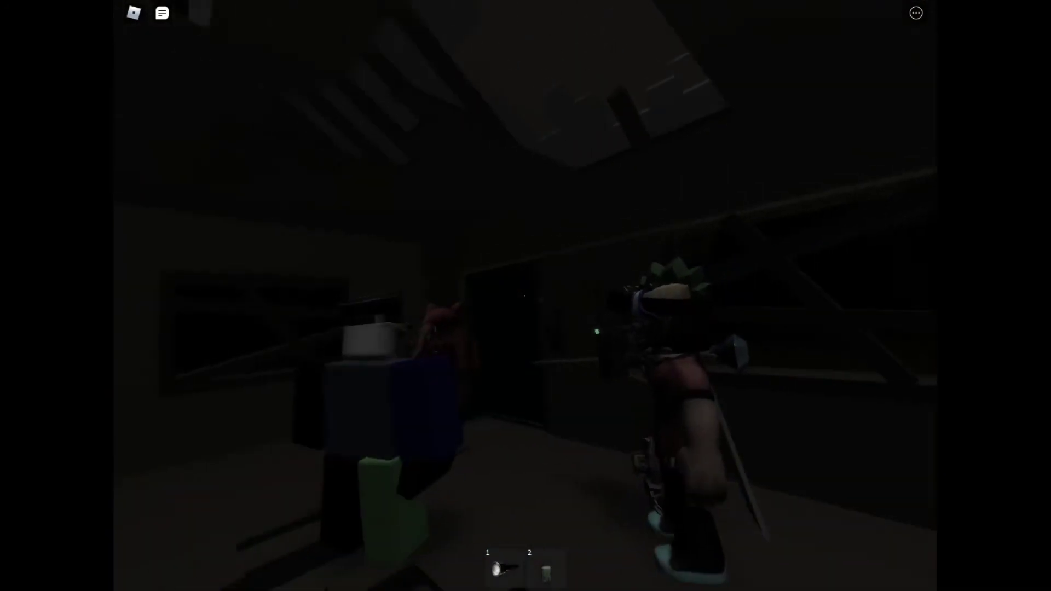
Step: Pull the door lever to turn the lights on, then take out the radio and resume the game
key(w)
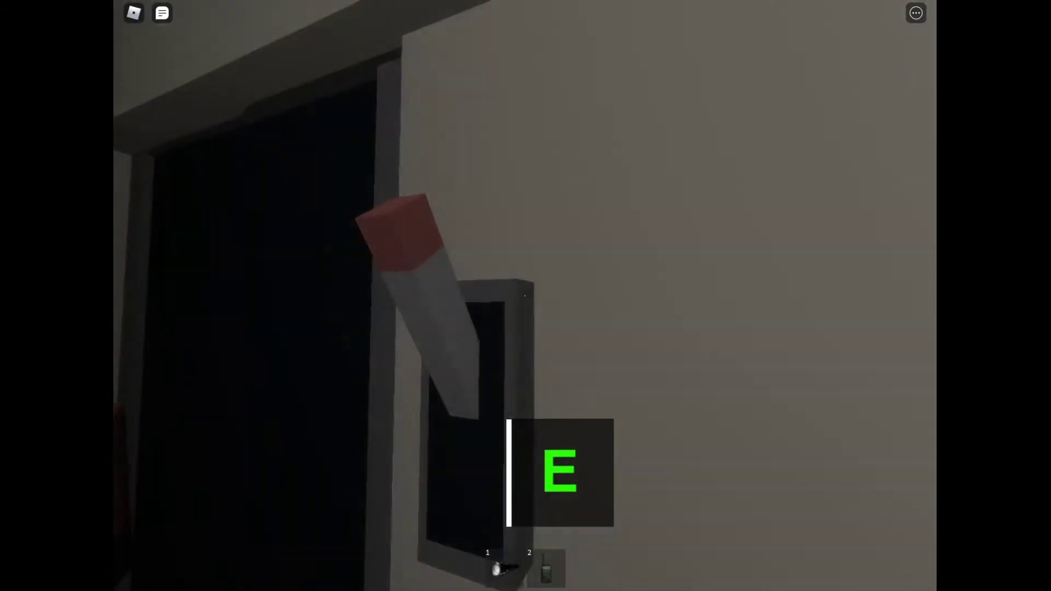
key(e)
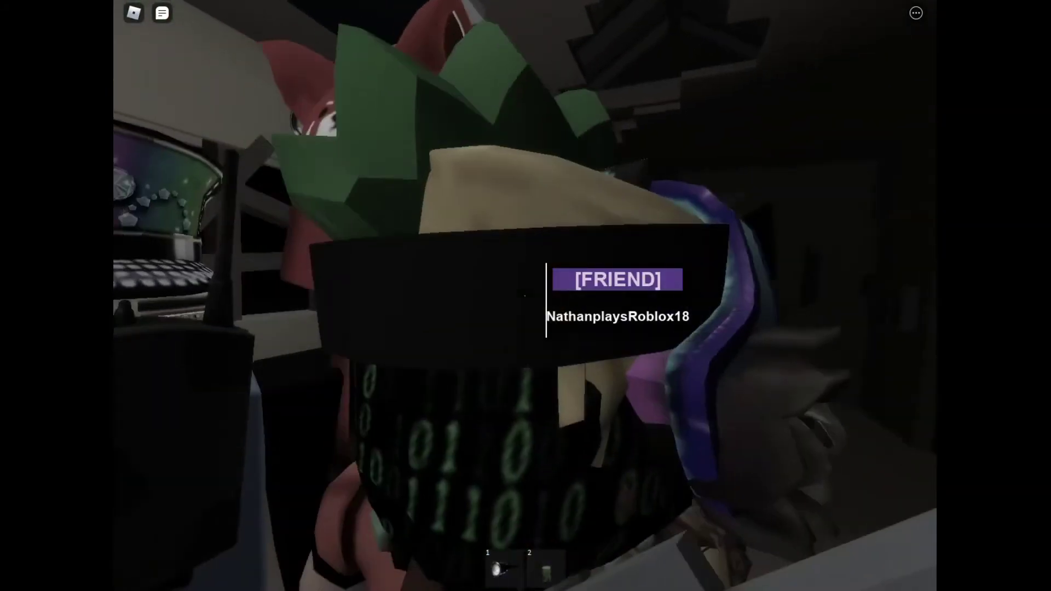
key(2)
key(Escape)
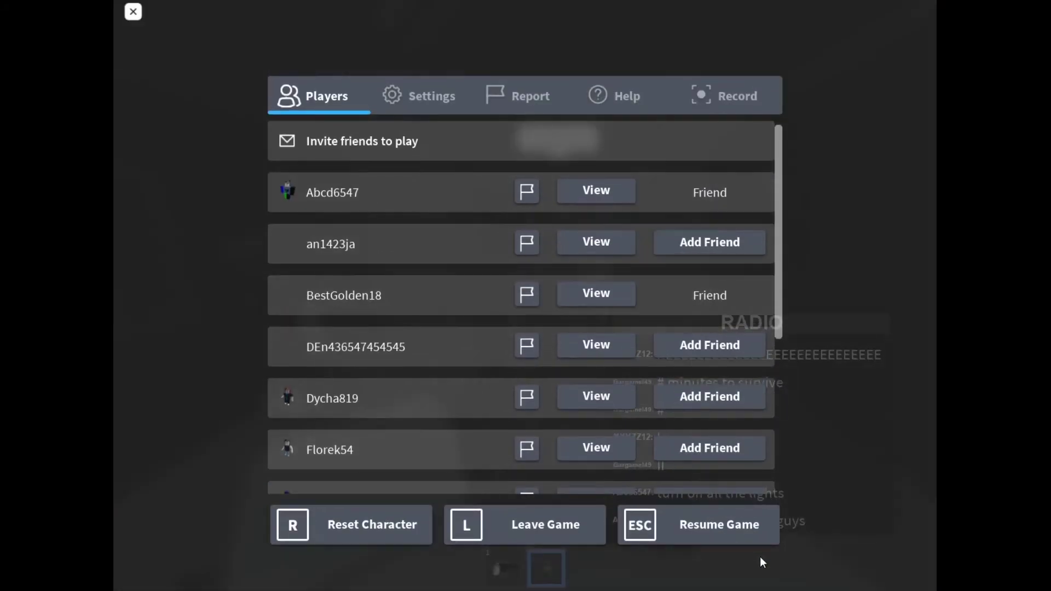
click(637, 522)
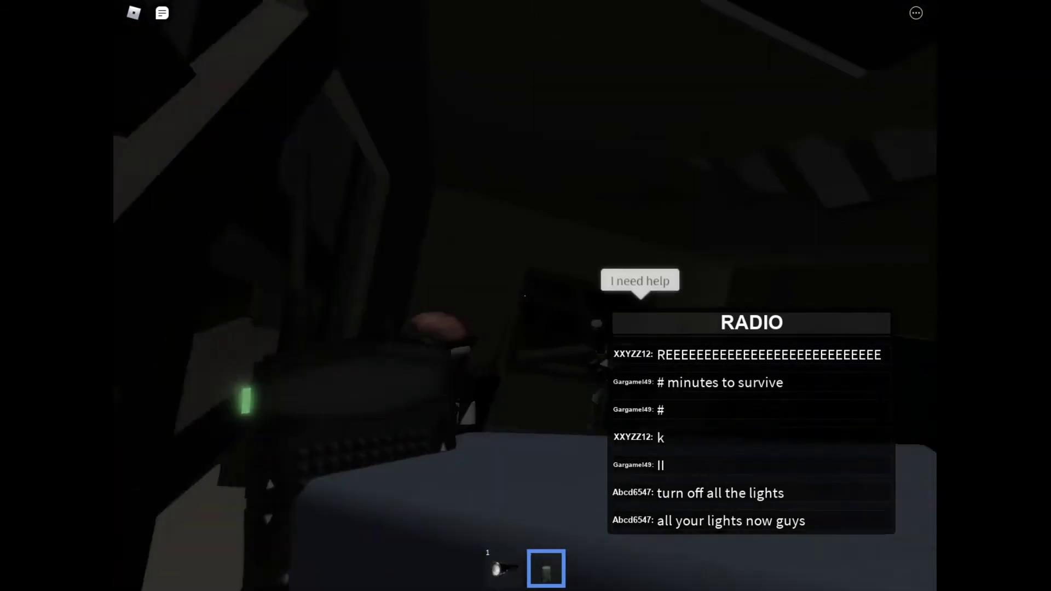
Step: Send the 'REEEEEEE' chat message, then put the radio away
key(slash)
text(REEEEEEE)
key(Return)
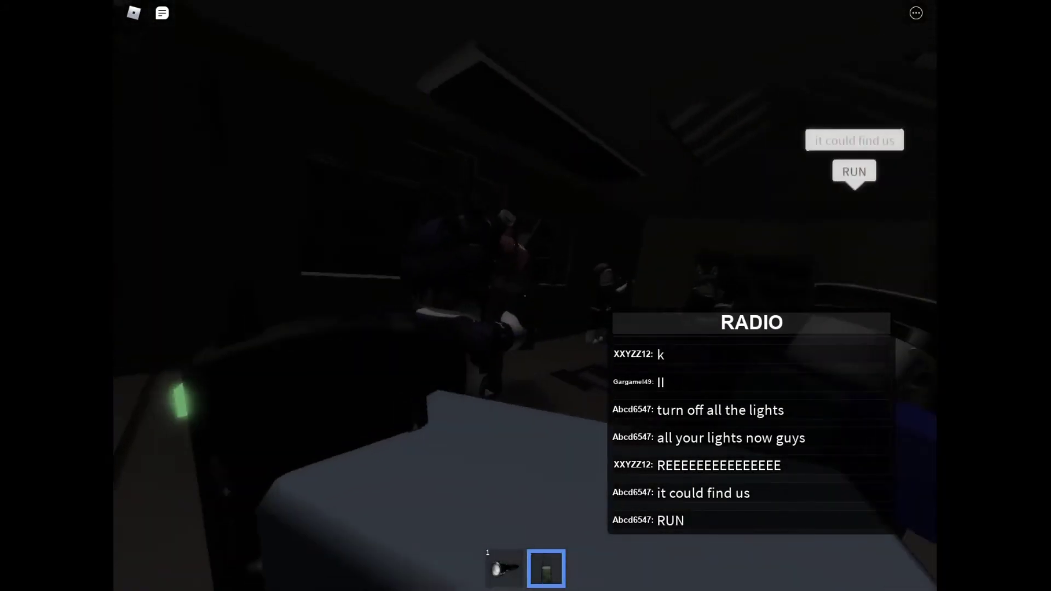
key(2)
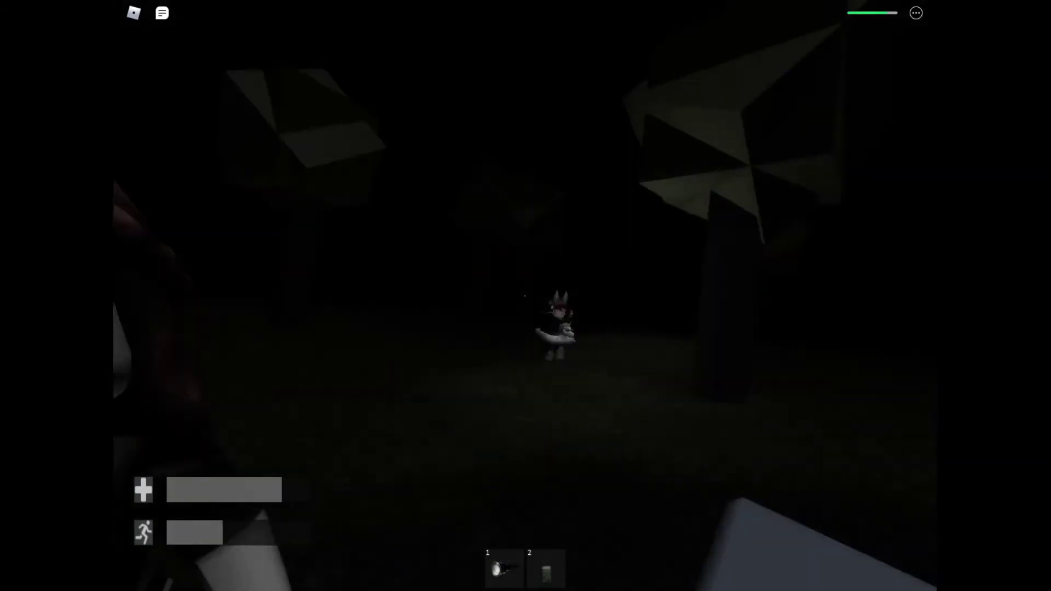
Step: Use the flashlight while walking through the forest back toward the house
key(1)
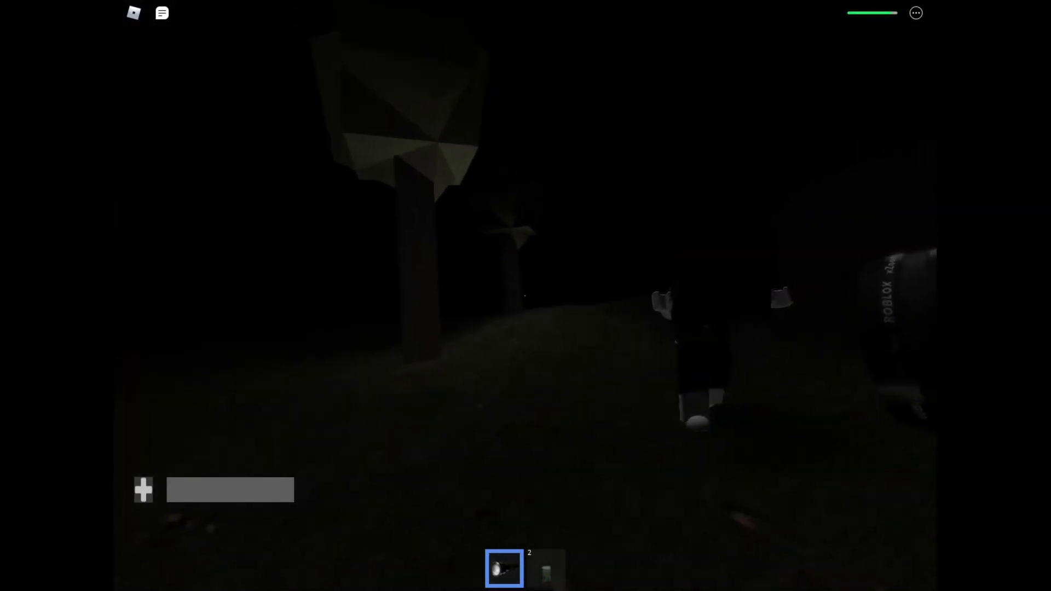
key(1)
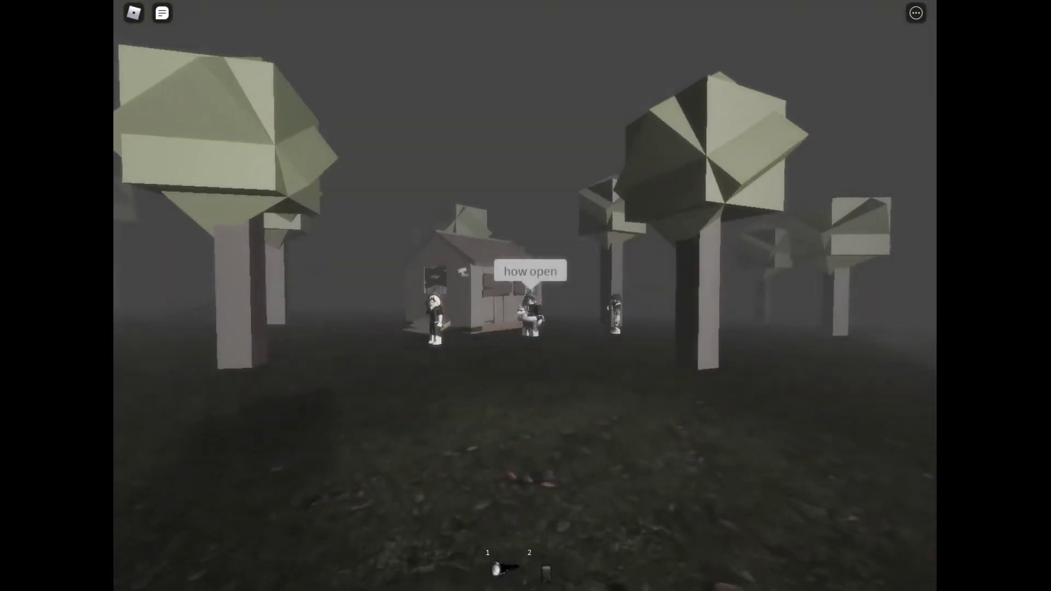
Step: Turn toward the other players near the shopkeeper
key(1)
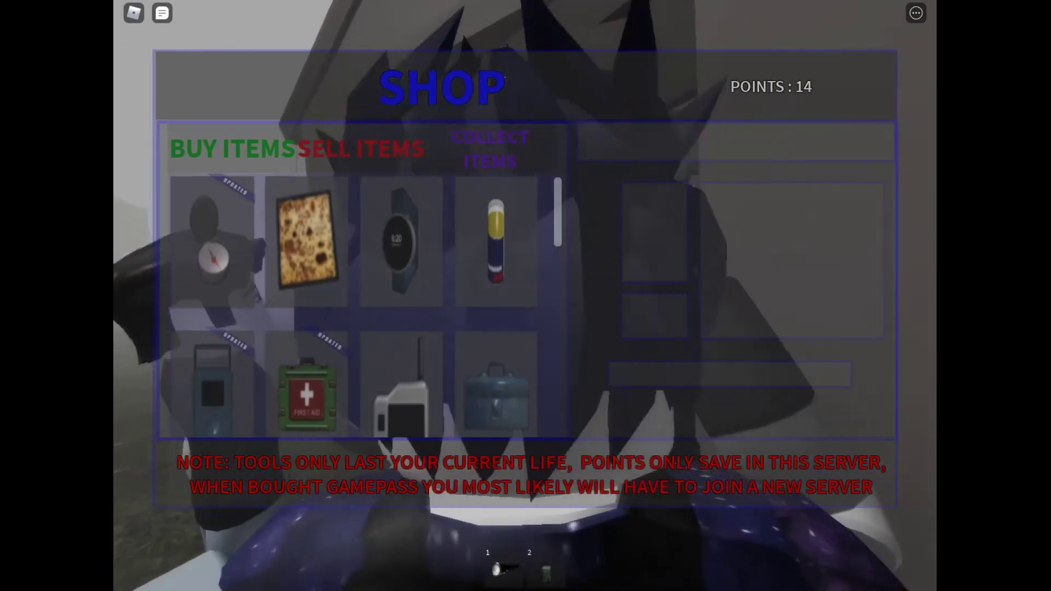
Step: Sell the scraps for 15 points, view the Voltmeter, then leave and open the game menu
click(488, 165)
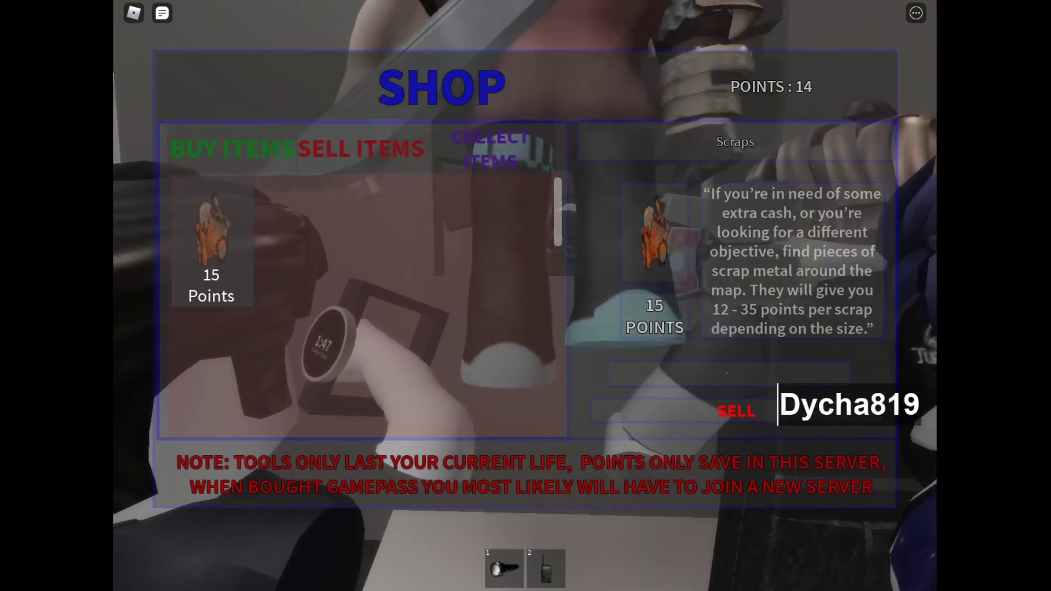
click(737, 411)
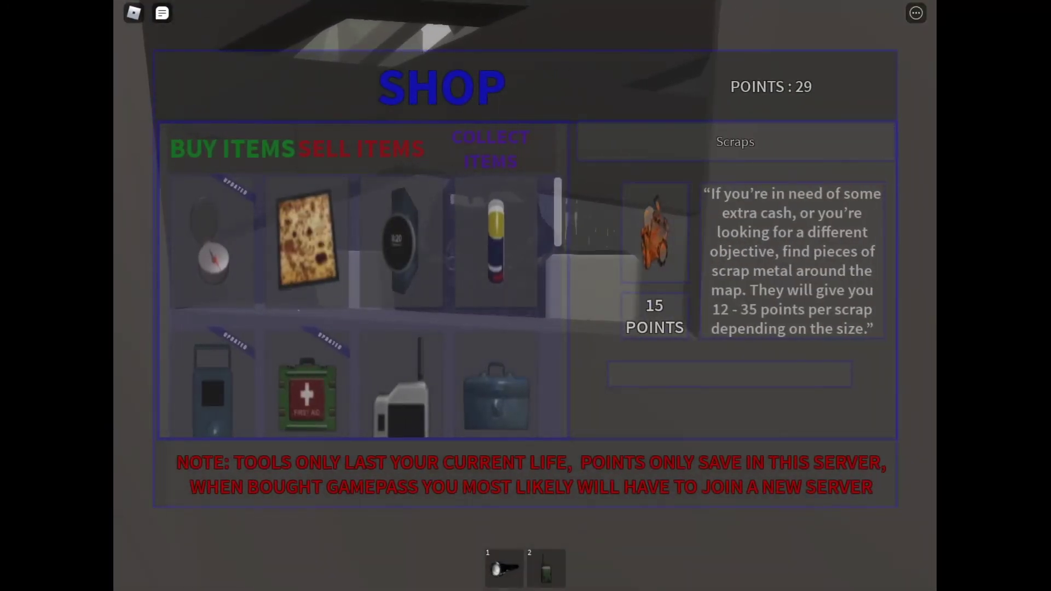
click(207, 396)
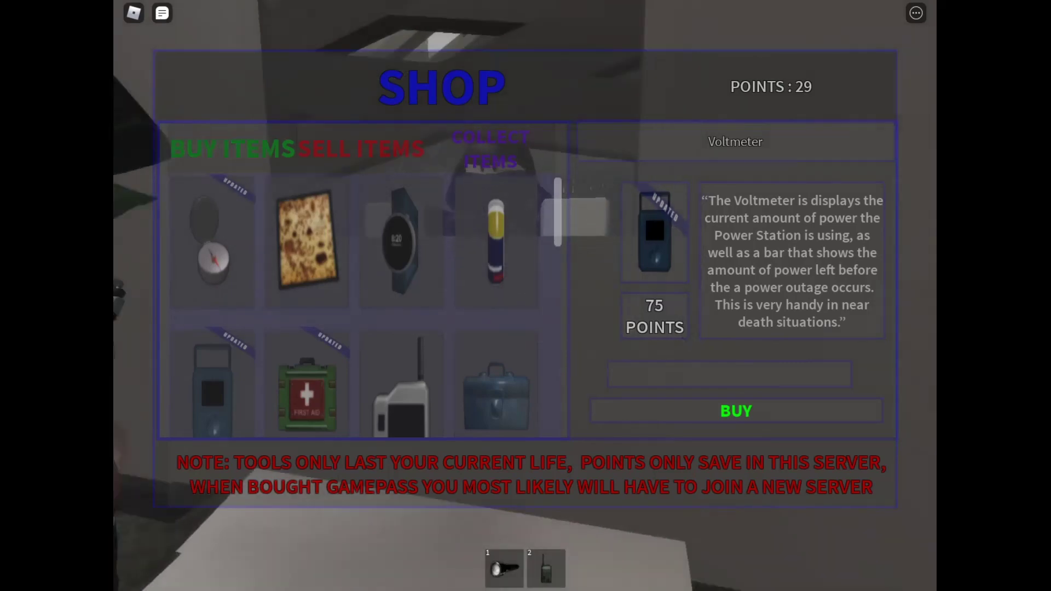
key(w)
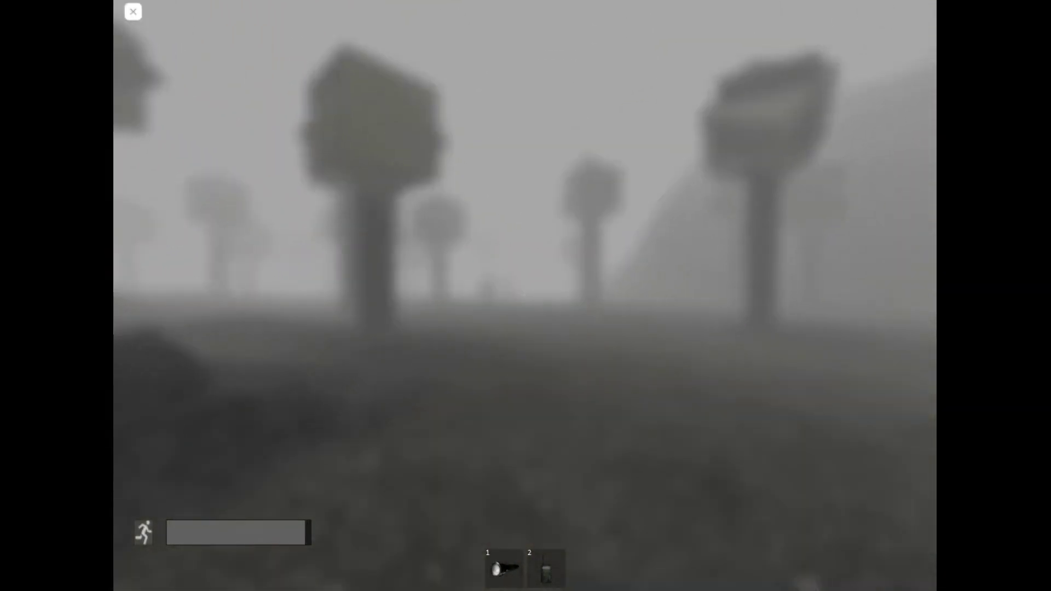
key(Escape)
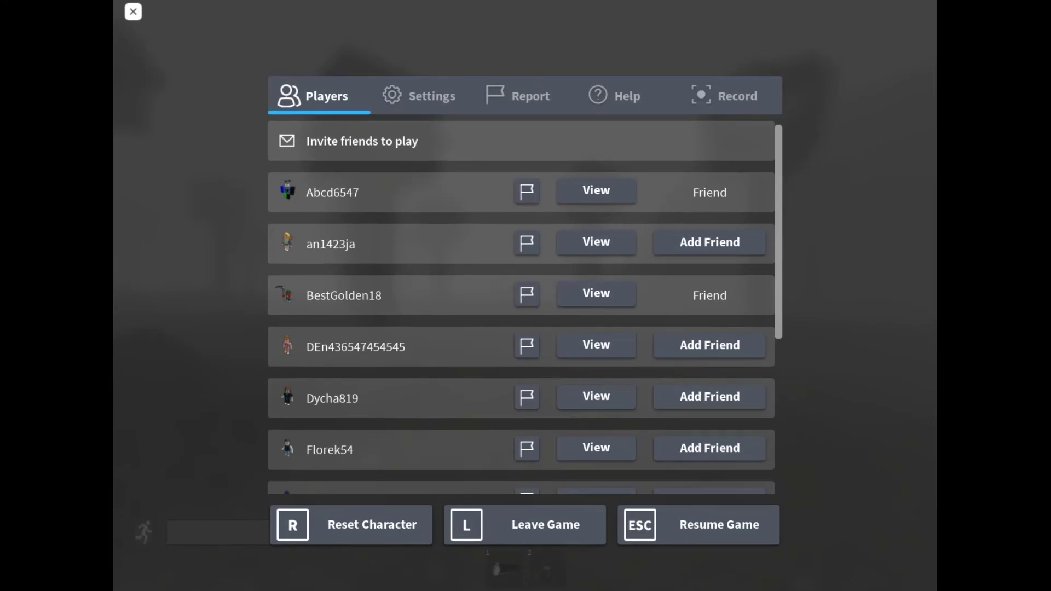